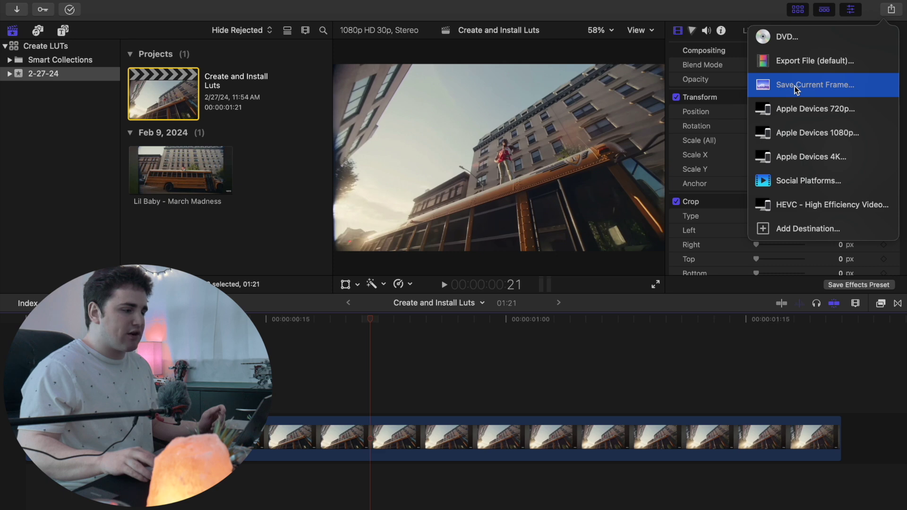
- Start saving the current timeline frame as a still image titled 1 and open its export settings
left_click(797, 88)
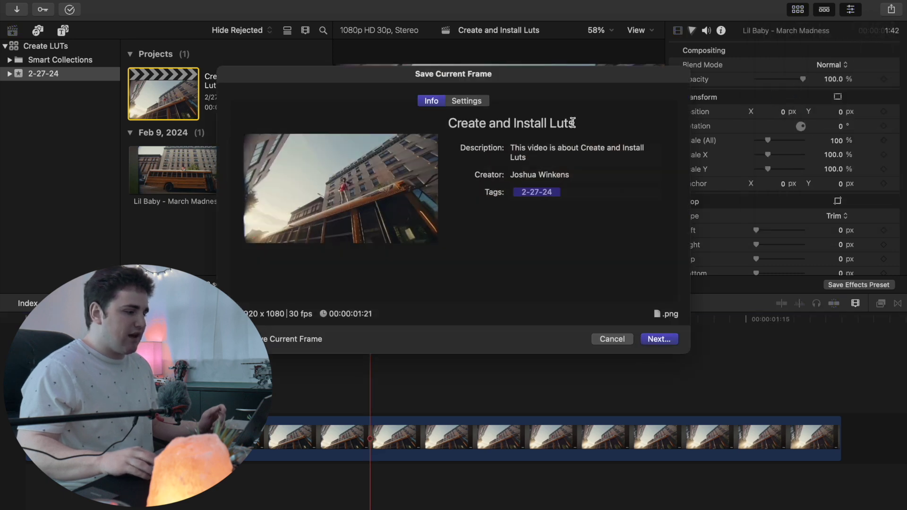
left_click(594, 124)
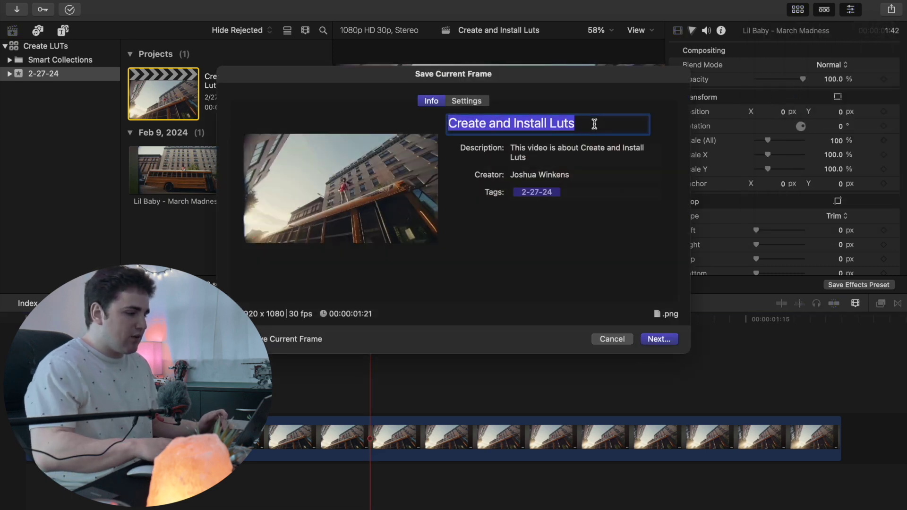
key("BackSpace")
type("1")
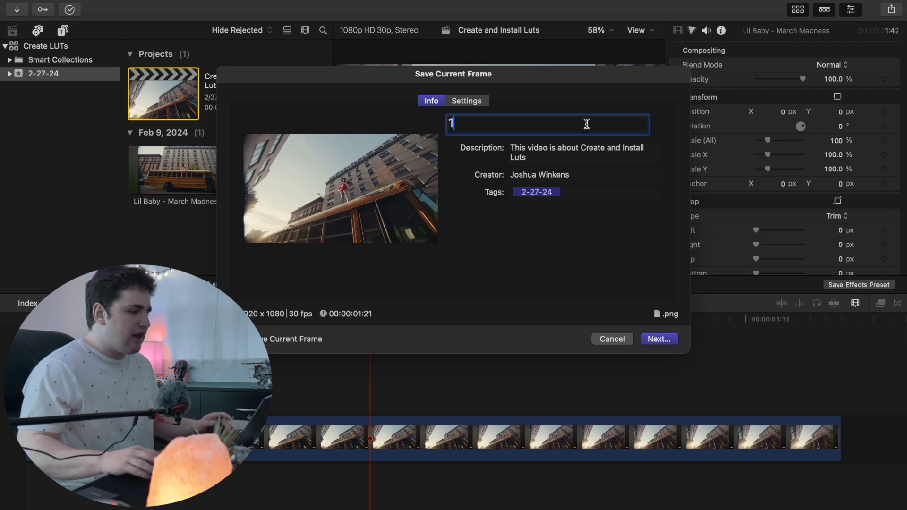
left_click(475, 105)
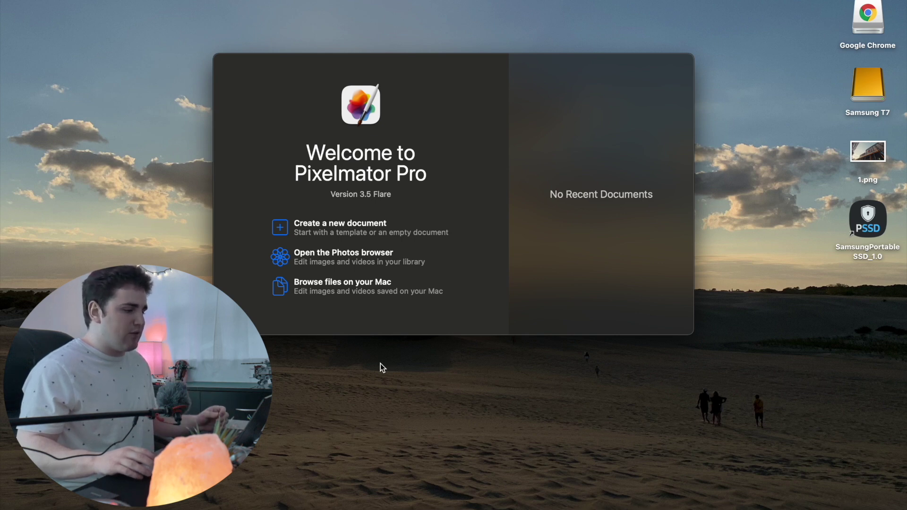
- In Pixelmator Pro, create a blank 1920 × 1080 mm document and place 1.png from the desktop on its canvas
left_click(322, 226)
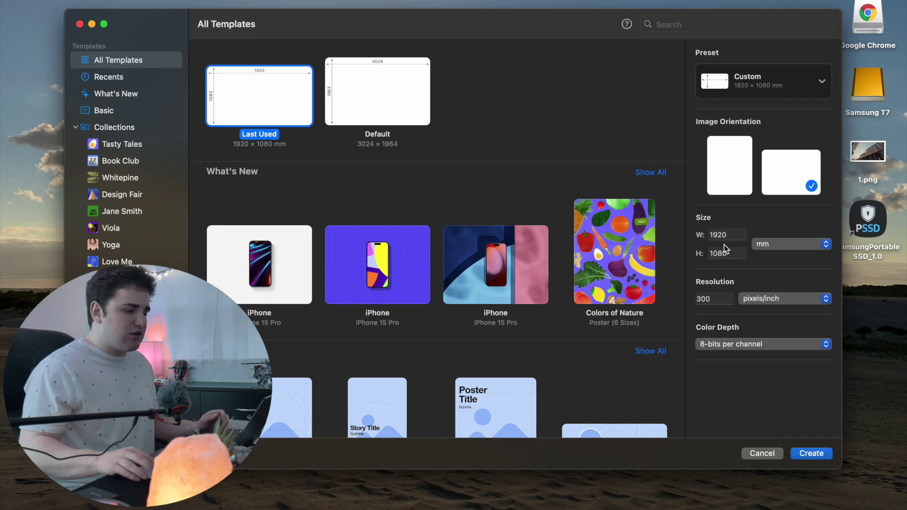
left_click(807, 455)
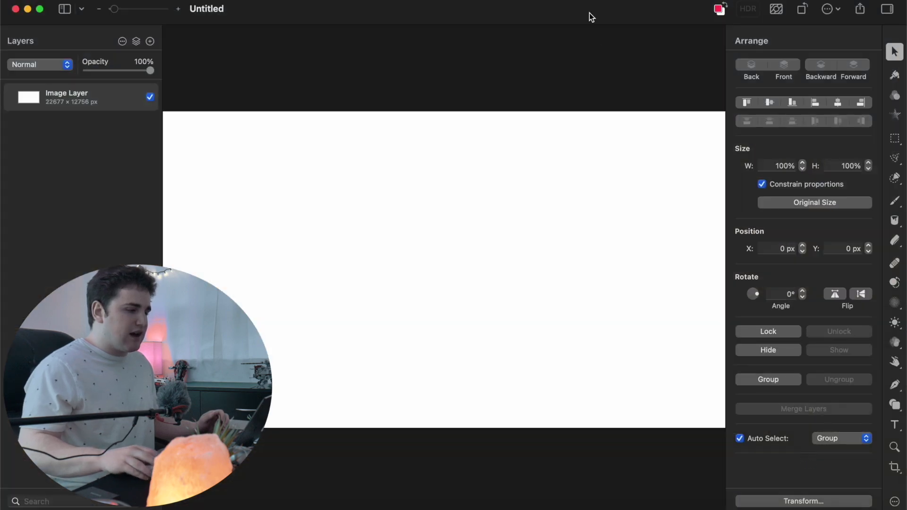
left_click_drag(596, 16, 503, 16)
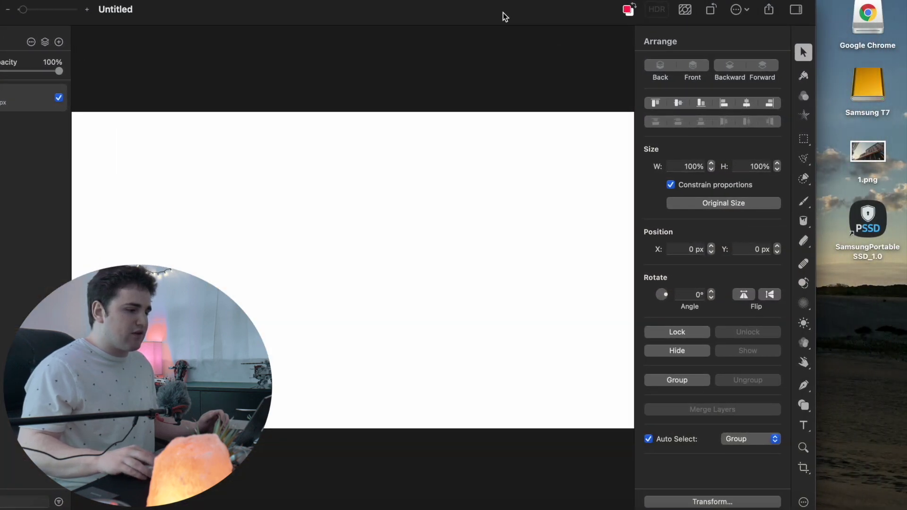
left_click_drag(855, 161, 474, 171)
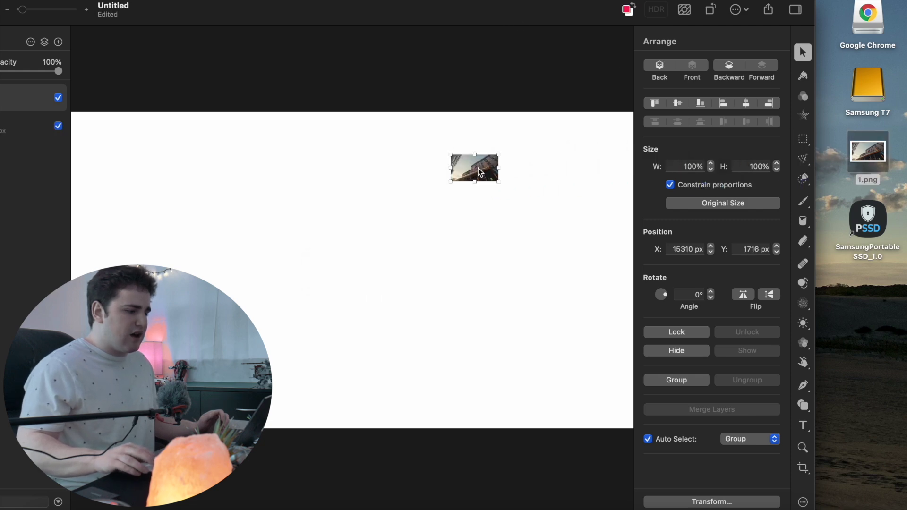
- Enlarge the placed frame proportionally to about 1282% and reposition it so it covers the whole white canvas
left_click_drag(450, 183, 169, 339)
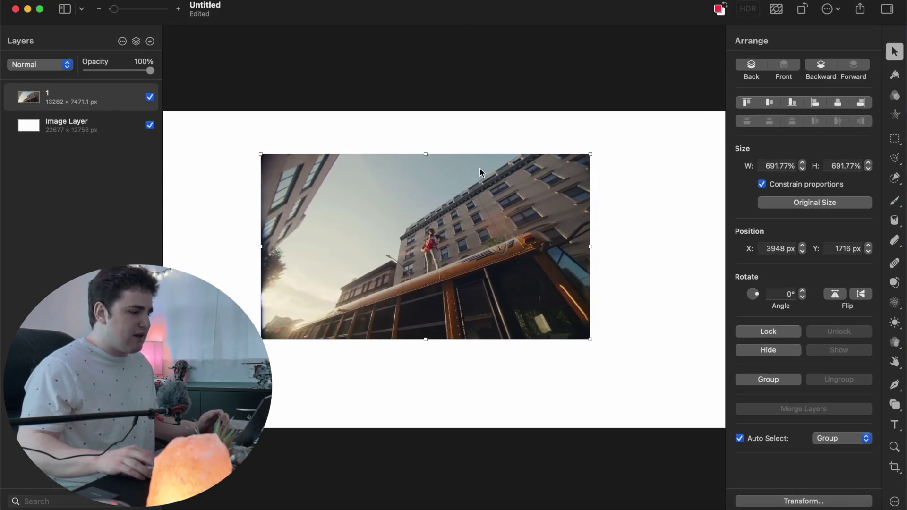
scroll(484, 168, "down", 1)
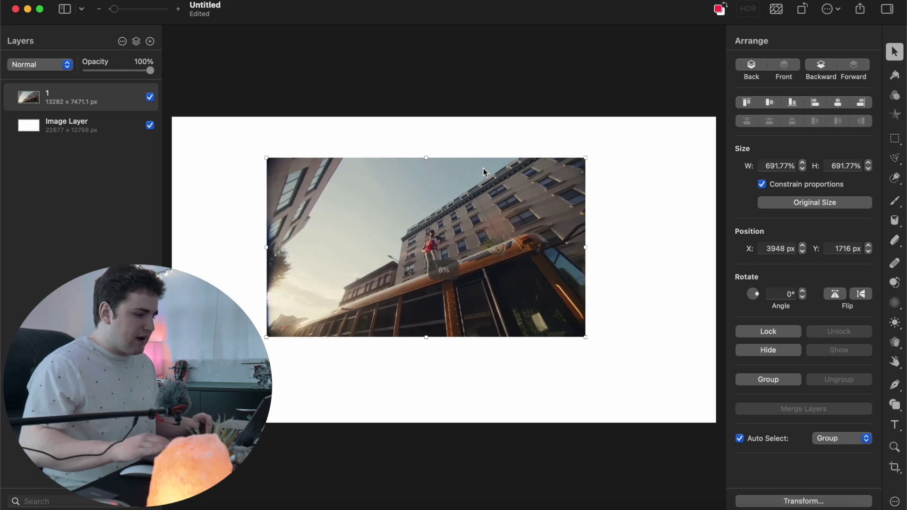
scroll(484, 168, "down", 1)
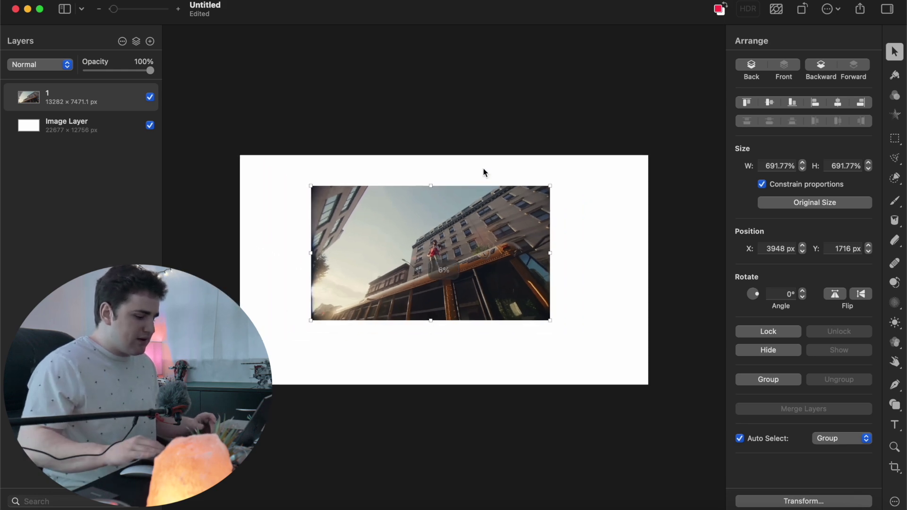
scroll(484, 168, "up", 1)
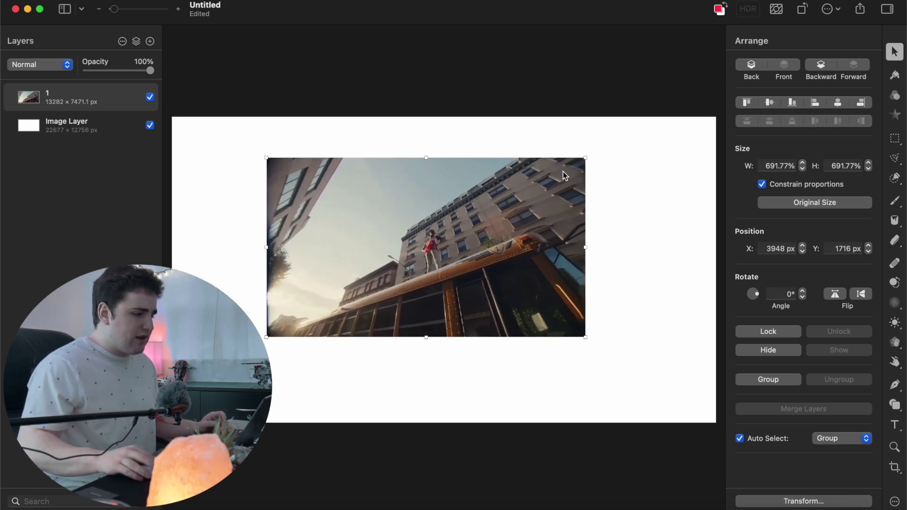
left_click_drag(585, 159, 734, 92)
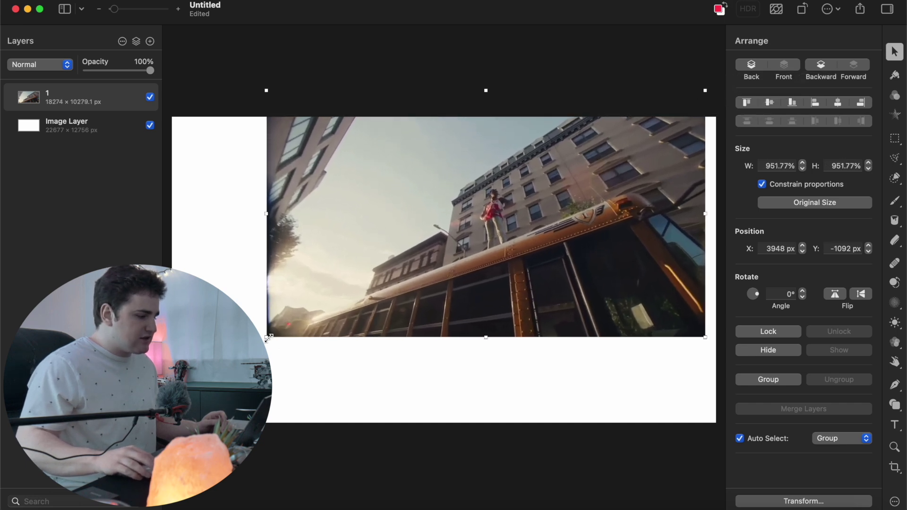
left_click_drag(269, 338, 312, 397)
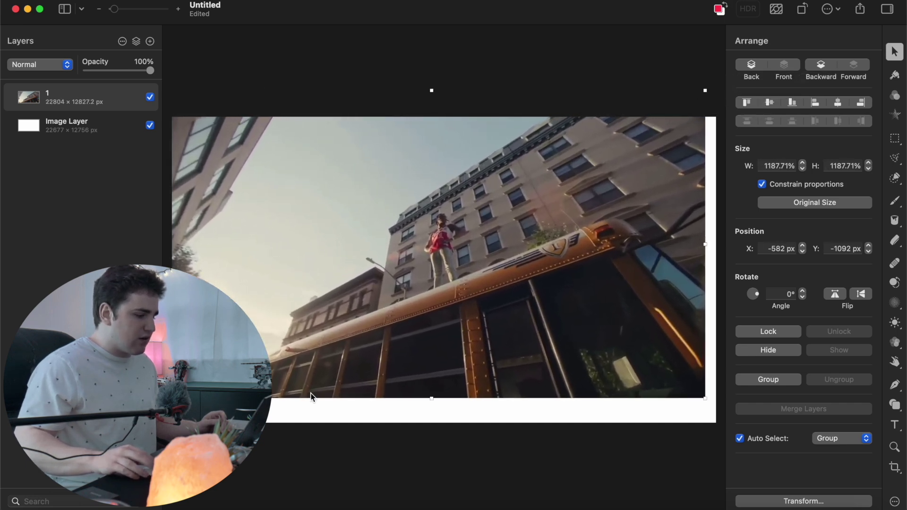
left_click_drag(702, 397, 719, 480)
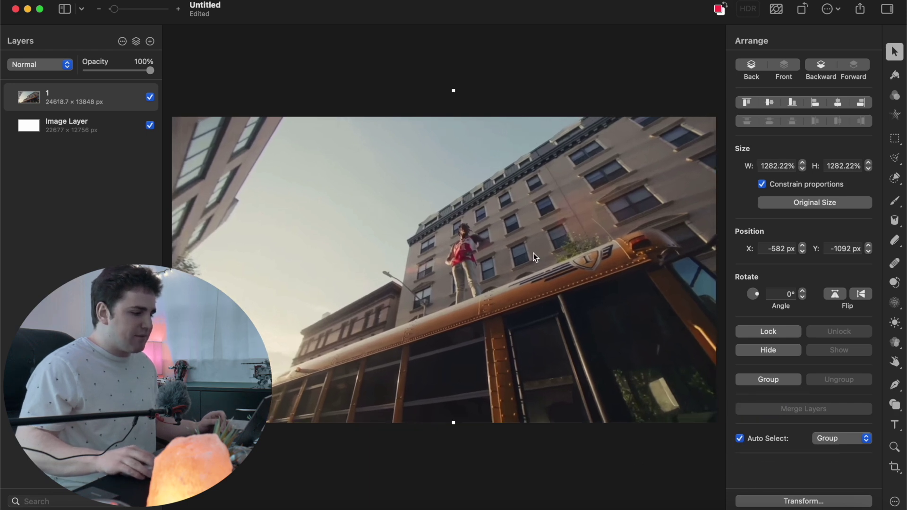
left_click_drag(533, 253, 523, 267)
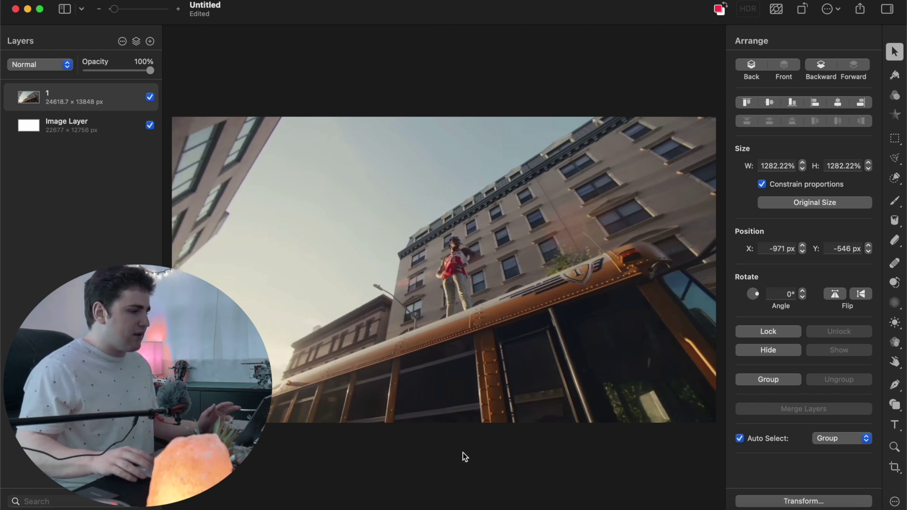
- Add a Color Adjustments layer above the frame and set its white balance to 20% temperature and -9% tint
mouse_move(143, 107)
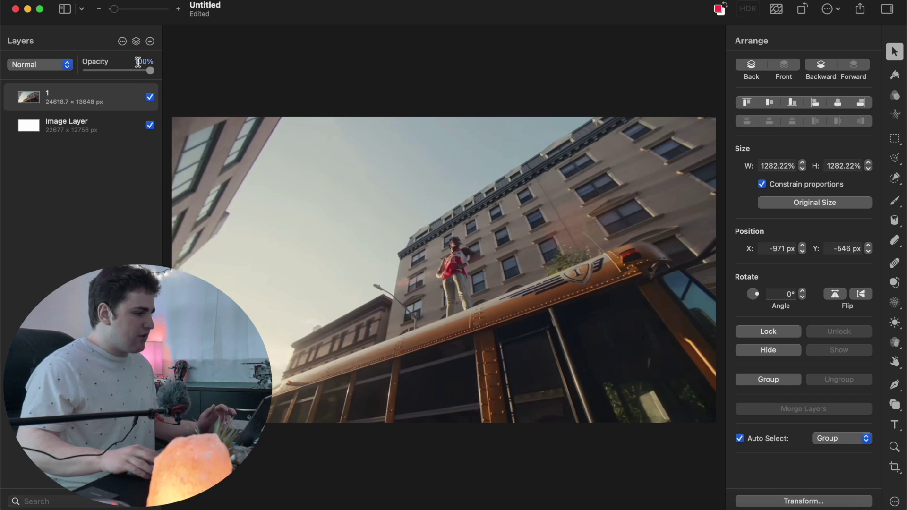
left_click(137, 42)
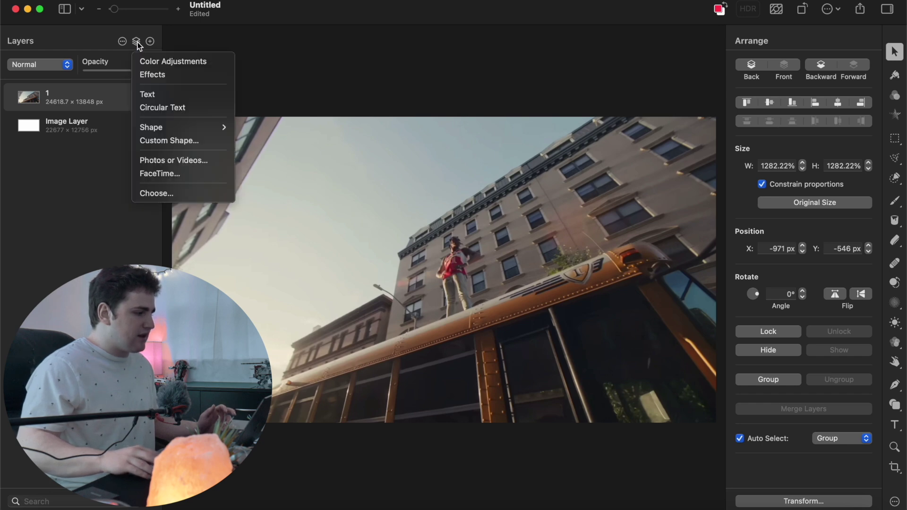
left_click(157, 62)
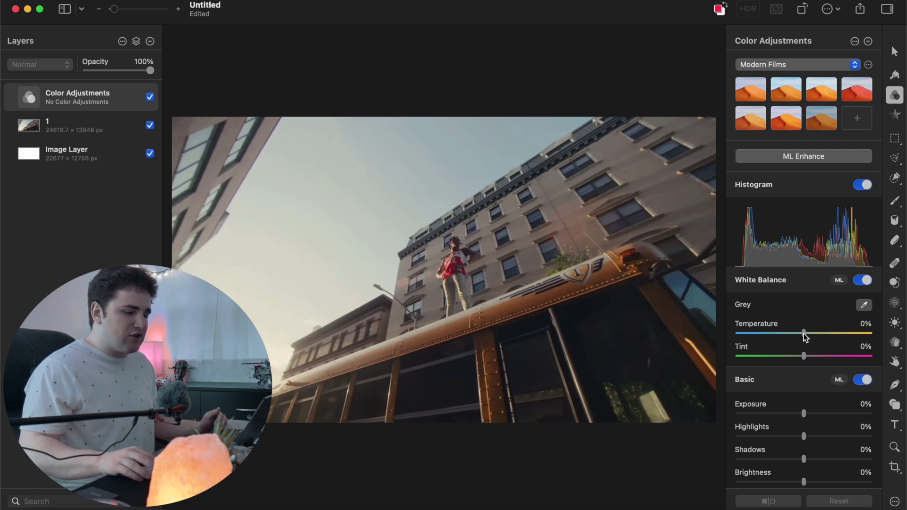
left_click_drag(805, 337, 802, 360)
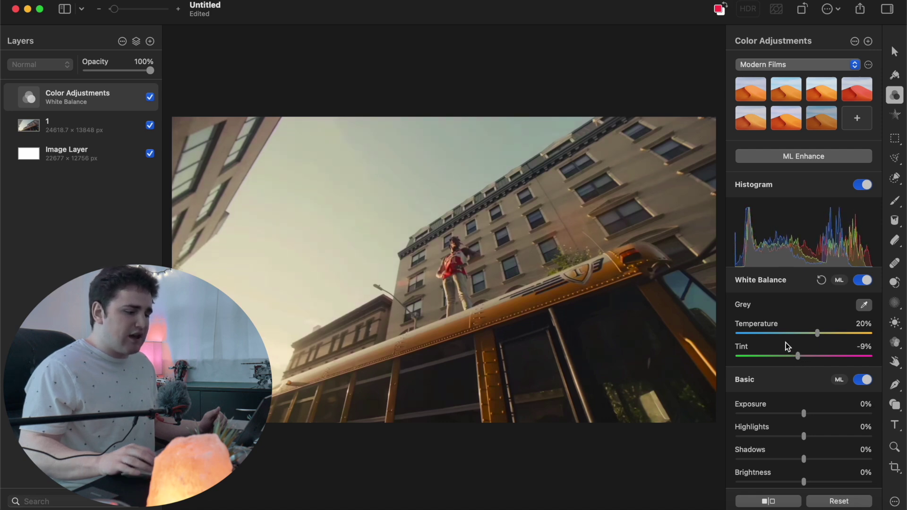
- Set the Basic adjustments to Exposure 62%, Highlights -51%, Shadows 29% and Brightness 20%
scroll(788, 345, "down", 2)
scroll(786, 342, "down", 4)
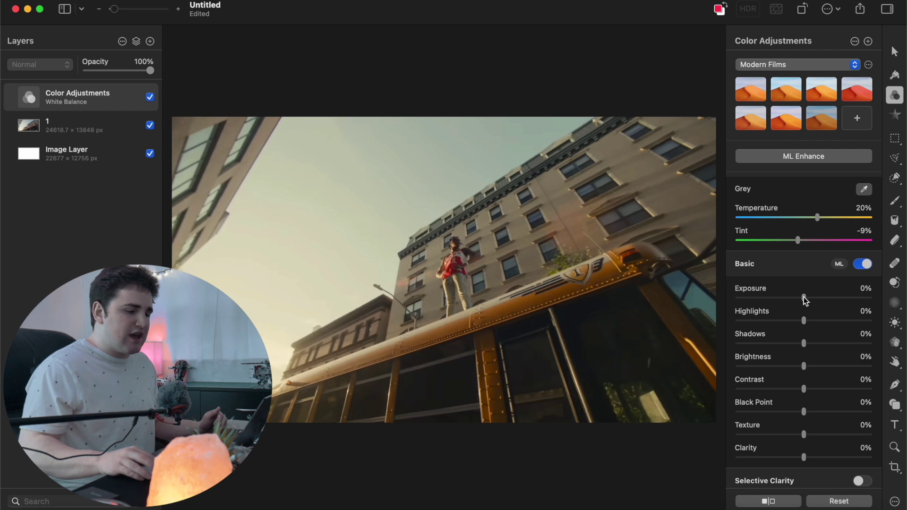
left_click_drag(805, 301, 811, 302)
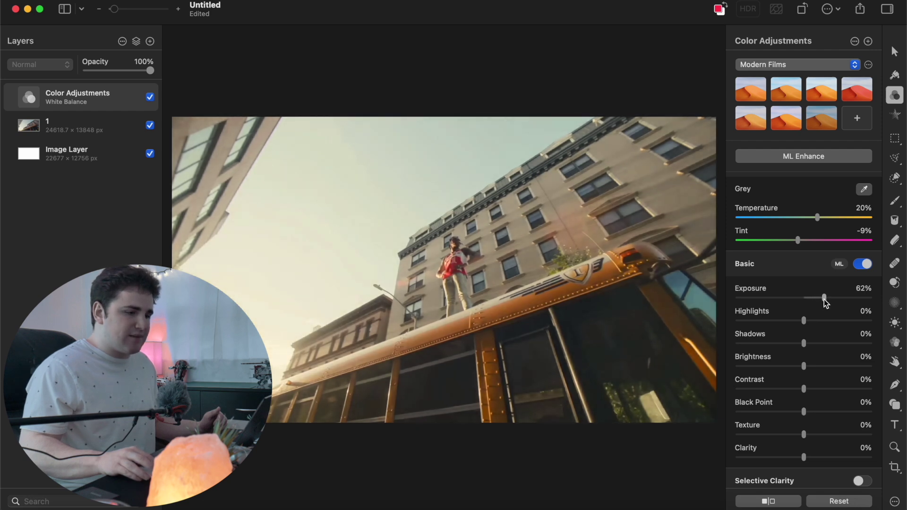
left_click_drag(826, 303, 825, 302)
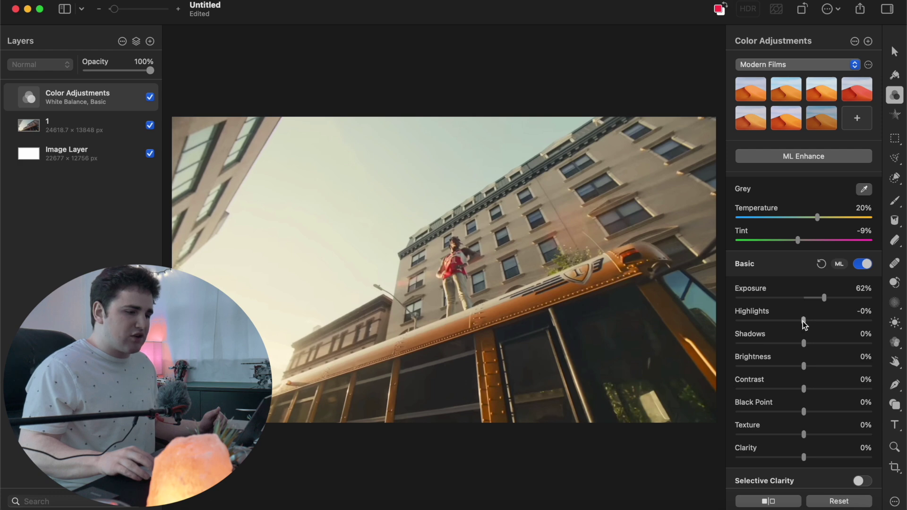
left_click_drag(799, 325, 772, 330)
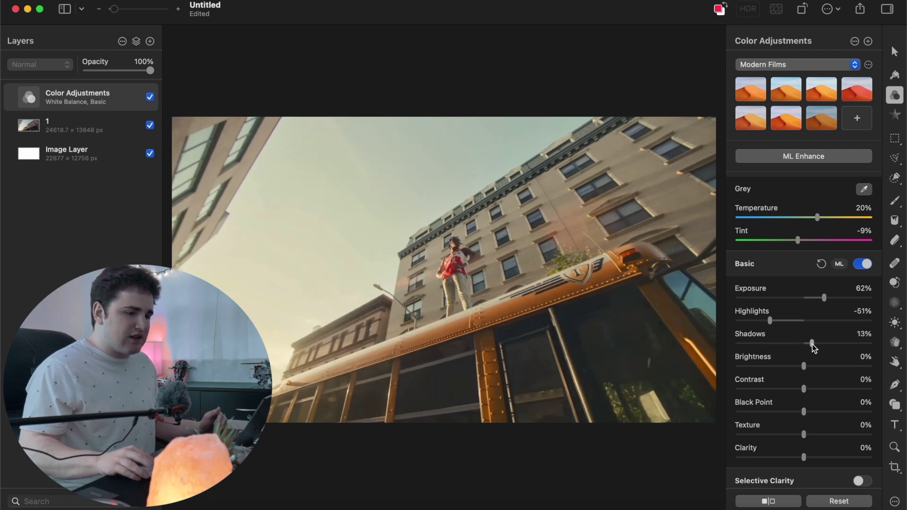
left_click_drag(813, 345, 819, 345)
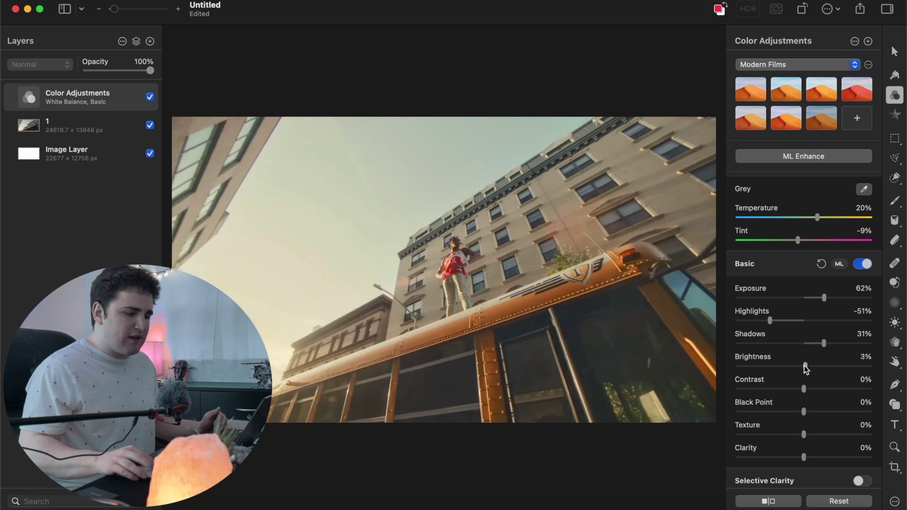
left_click_drag(807, 370, 812, 370)
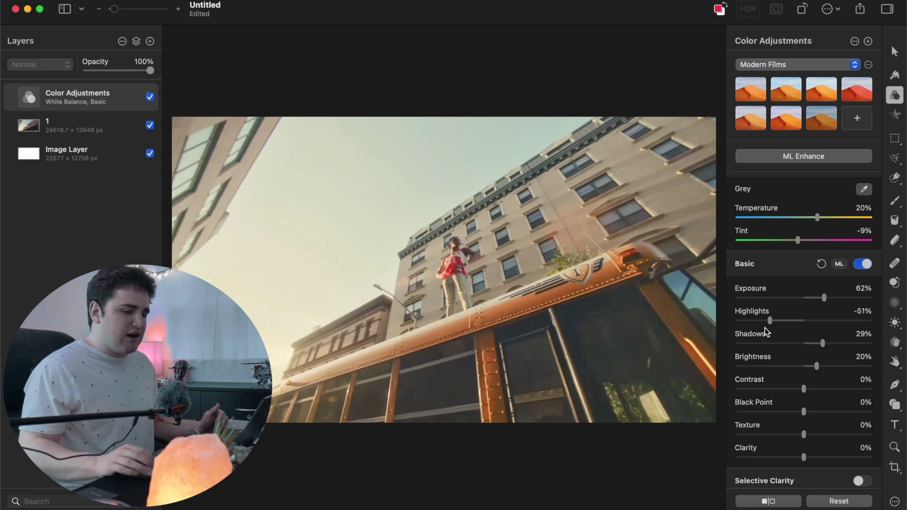
- Enable the Curves adjustment and add a shadow point and a highlight point to the RGB curve
scroll(767, 333, "down", 5)
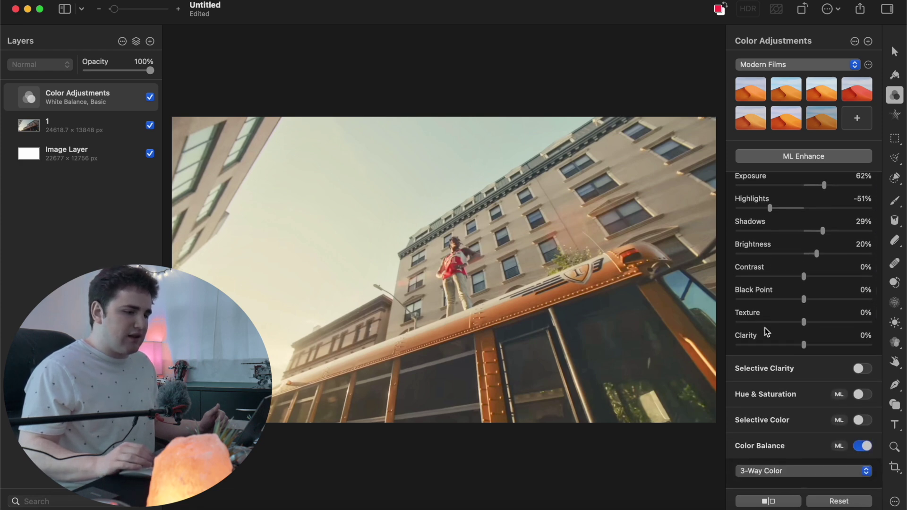
scroll(766, 332, "down", 6)
scroll(766, 333, "down", 15)
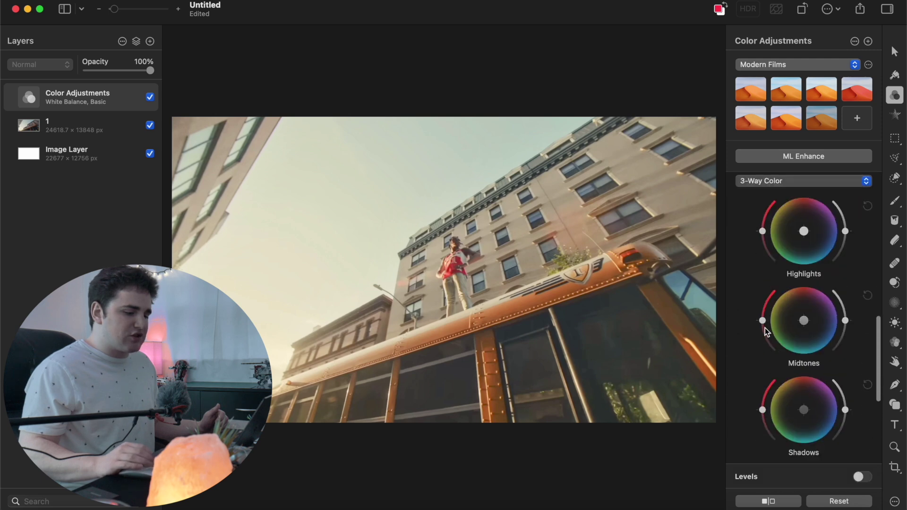
scroll(767, 332, "down", 4)
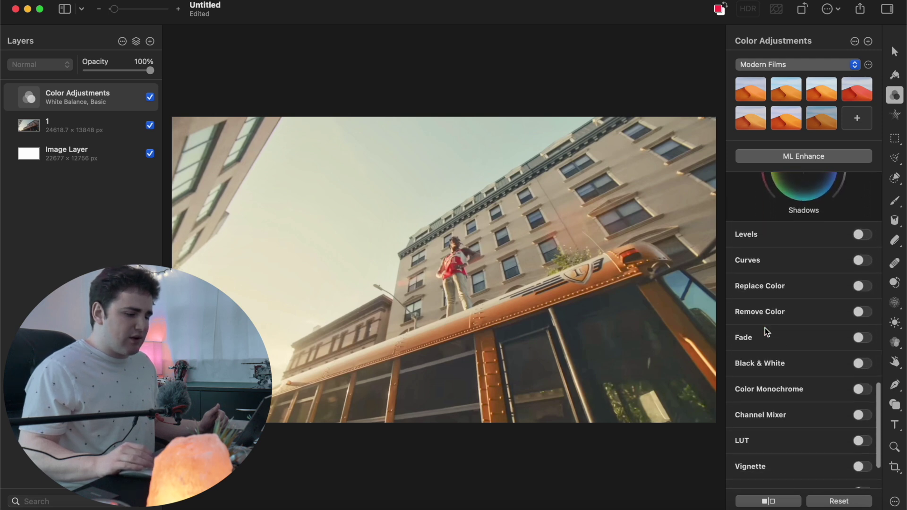
scroll(767, 332, "up", 2)
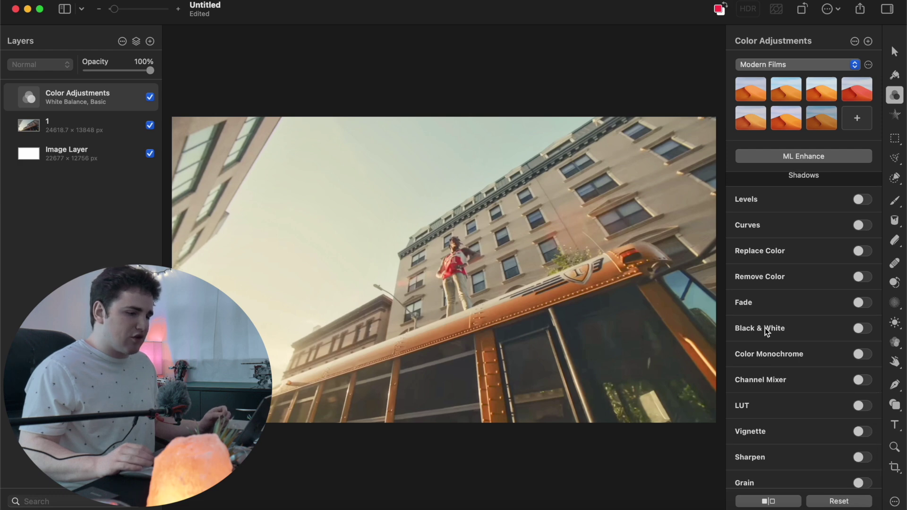
scroll(752, 323, "up", 1)
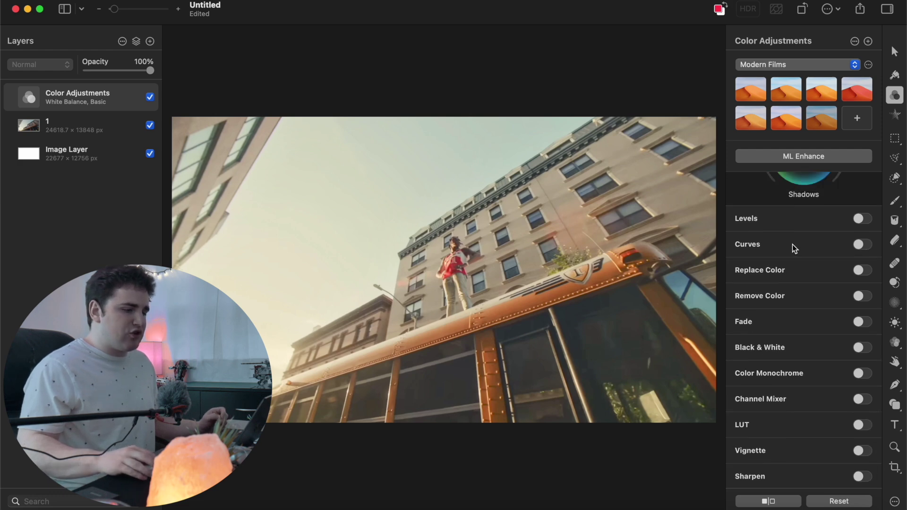
left_click(863, 245)
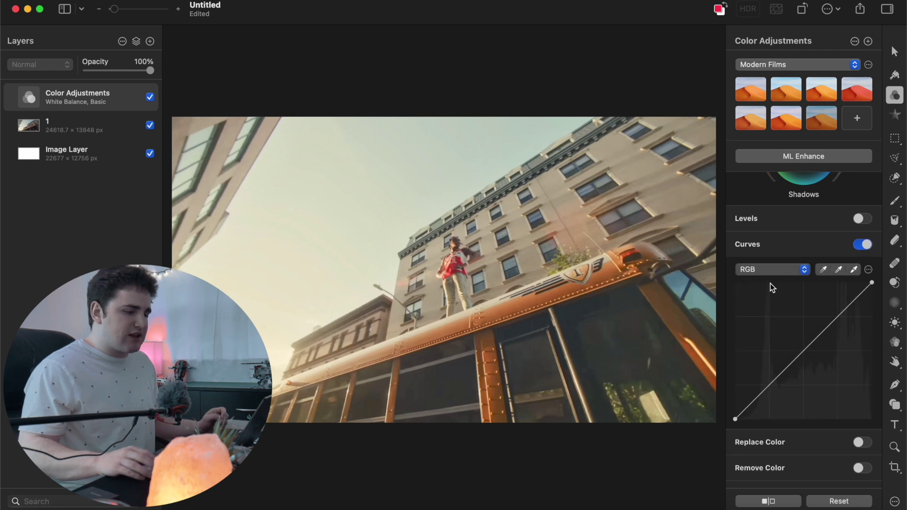
left_click(835, 318)
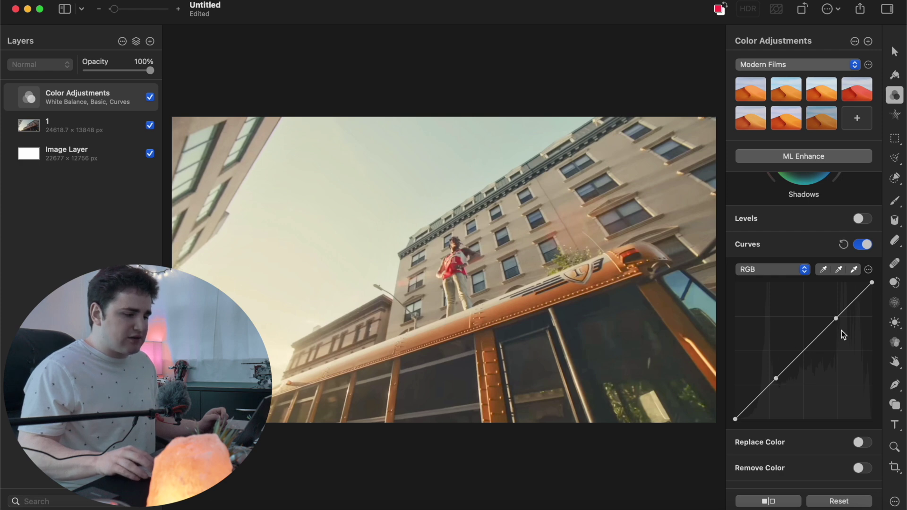
- Lower both added RGB curve points below the diagonal, the shadow one to about in 81, out 60, and raise the black endpoint slightly
left_click_drag(835, 320, 839, 328)
left_click_drag(776, 378, 781, 387)
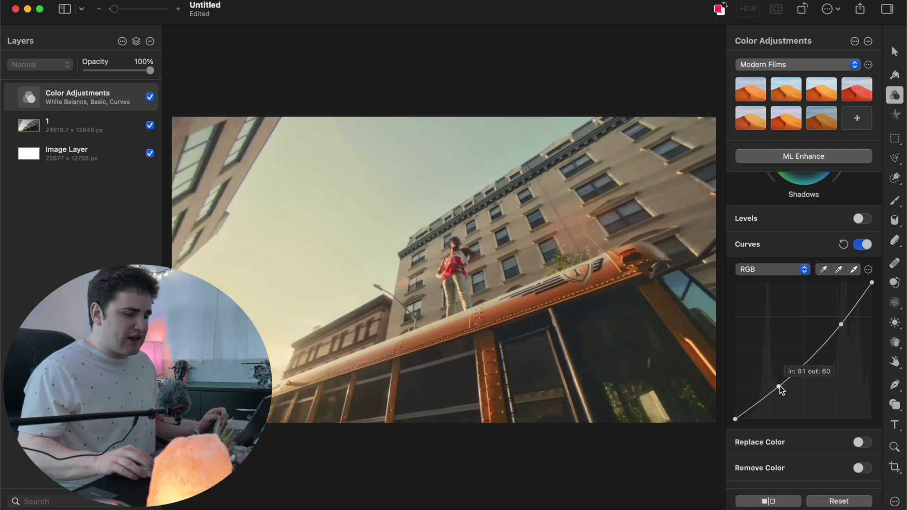
left_click(735, 420)
left_click_drag(736, 421, 733, 405)
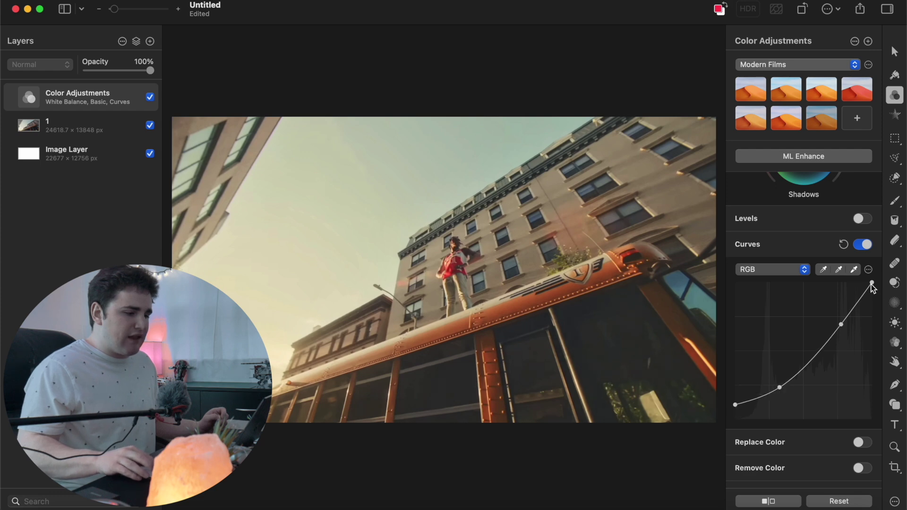
- Lower the RGB curve's white endpoint to slightly below out 240, nudge both middle points slightly right and down, and raise the black endpoint slightly
left_click(872, 283)
left_click_drag(872, 284, 873, 293)
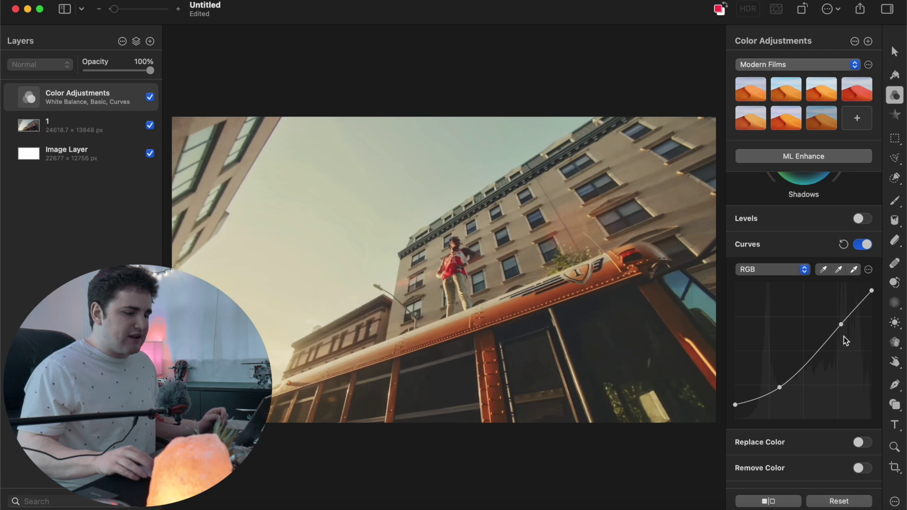
left_click_drag(841, 326, 845, 330)
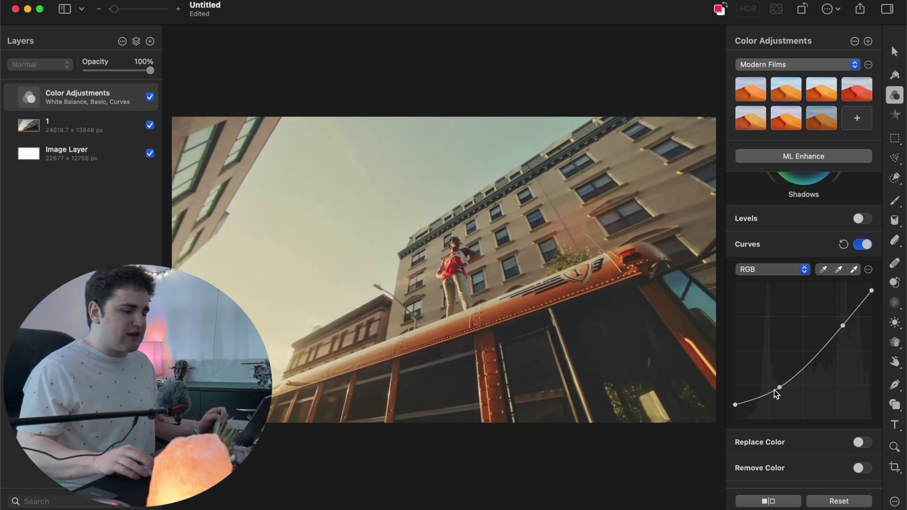
left_click_drag(780, 388, 782, 389)
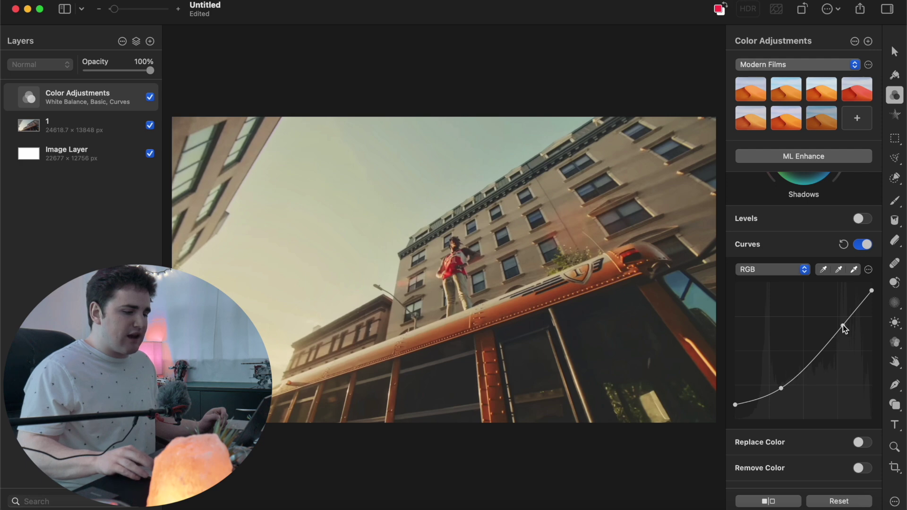
left_click_drag(844, 326, 844, 327)
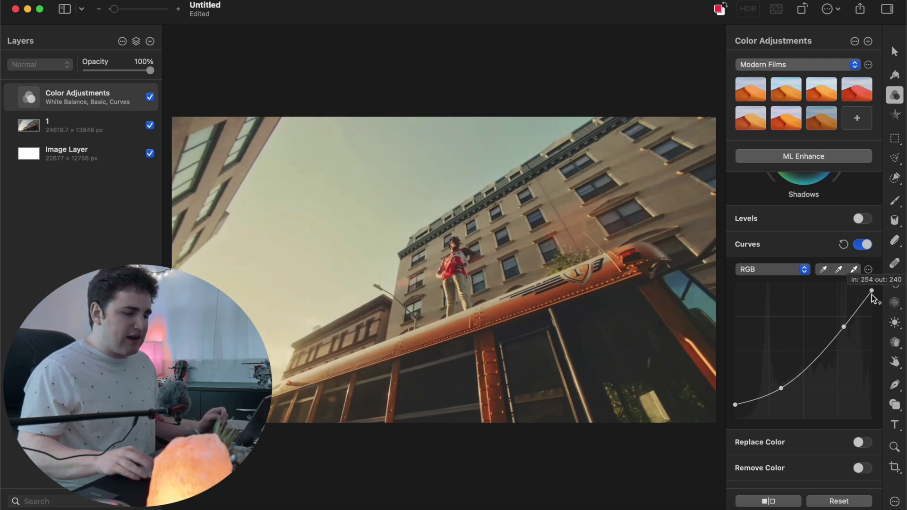
left_click_drag(872, 291, 873, 293)
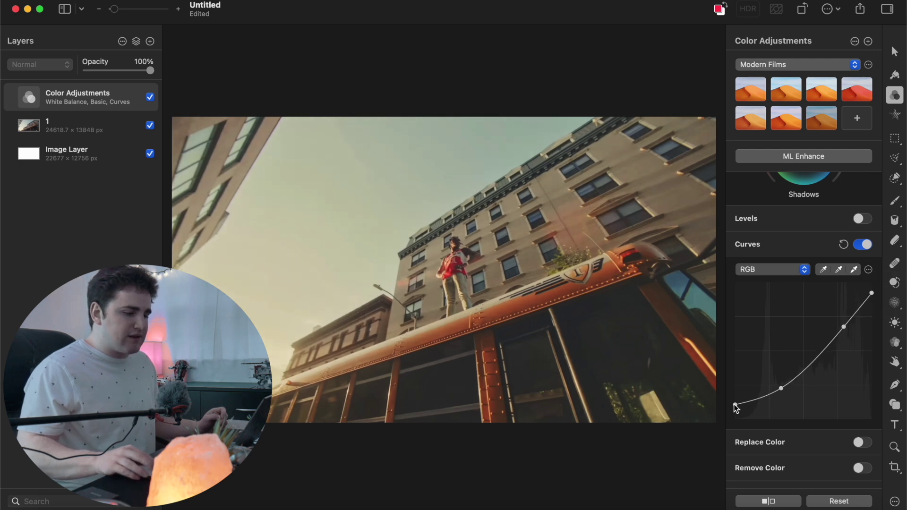
left_click_drag(736, 405, 737, 405)
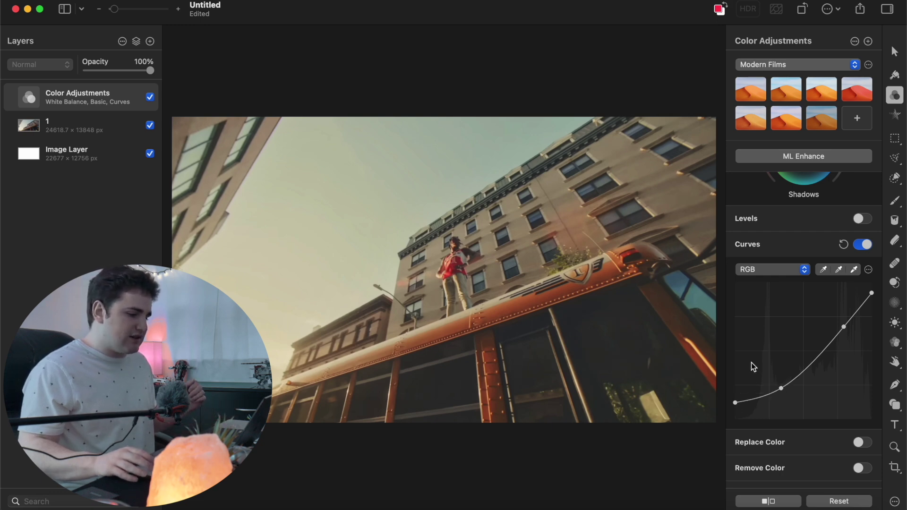
- Enable the Fade adjustment and set Blacks to 150% and Whites to 20%
scroll(775, 283, "down", 5)
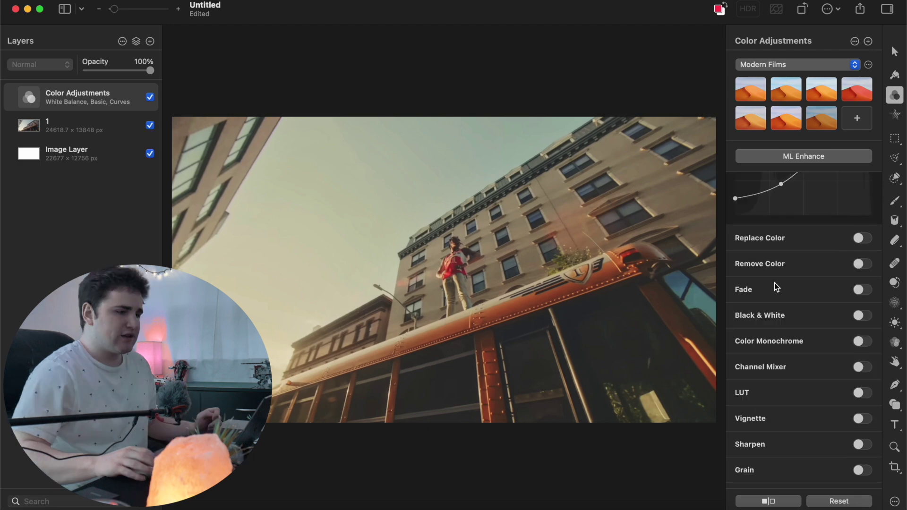
left_click(861, 292)
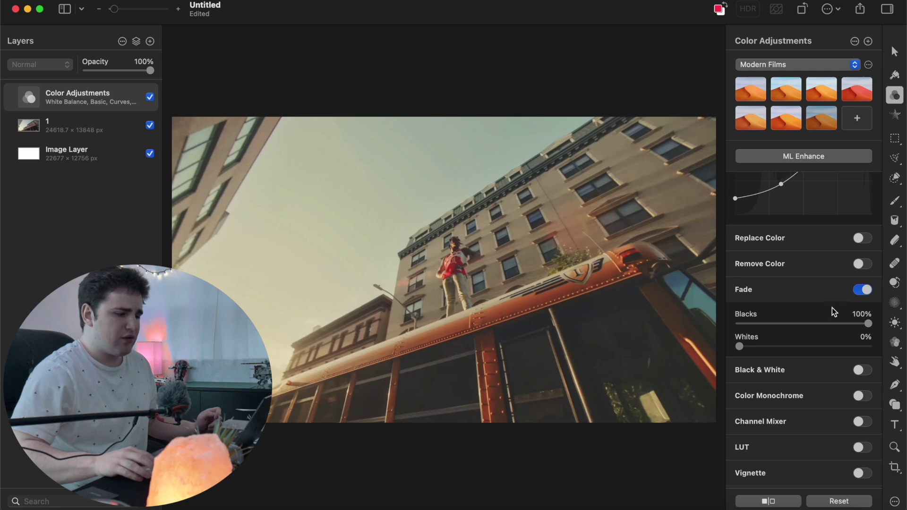
left_click(863, 314)
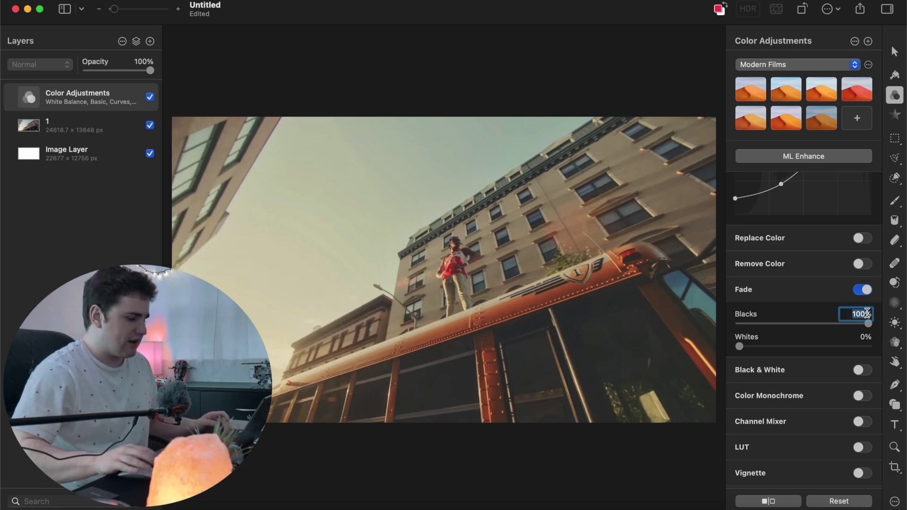
type("150")
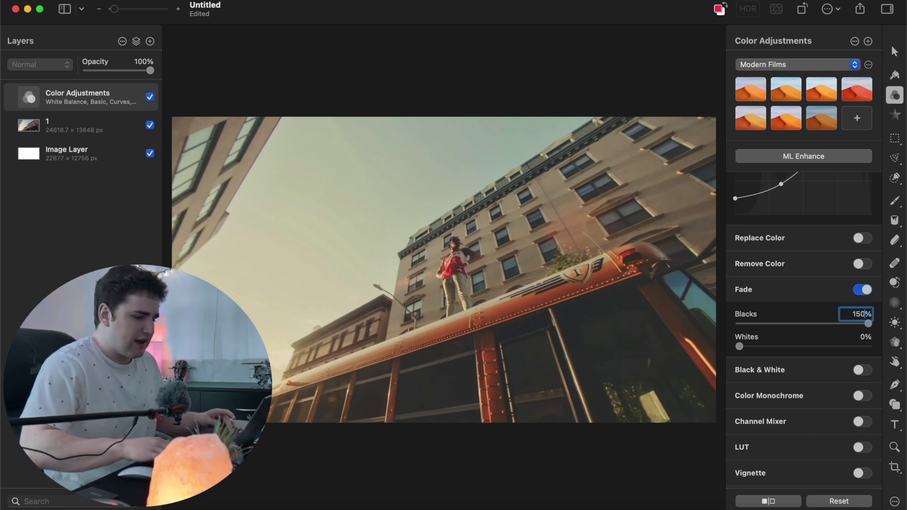
key("Return")
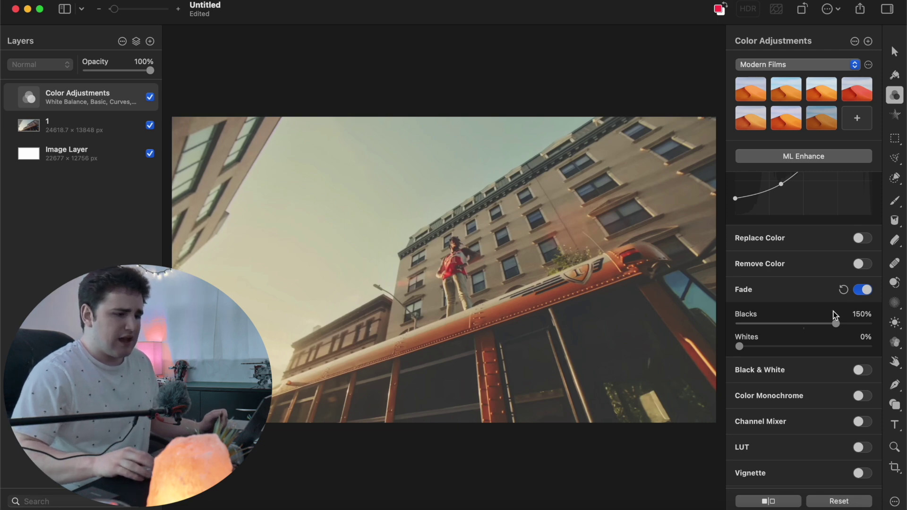
left_click_drag(740, 349, 765, 349)
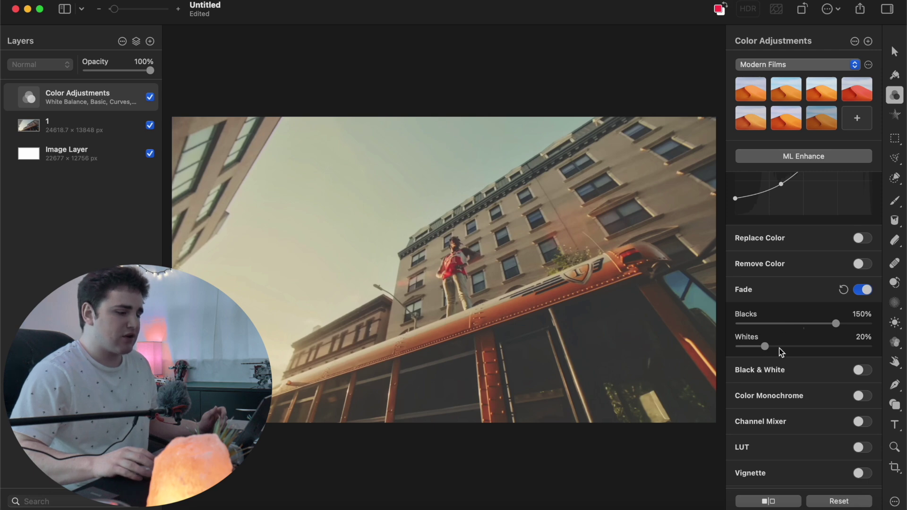
- Enable Selective Color and set the reds to Hue 16%, Saturation -41% and Brightness -24%
scroll(781, 362, "up", 10)
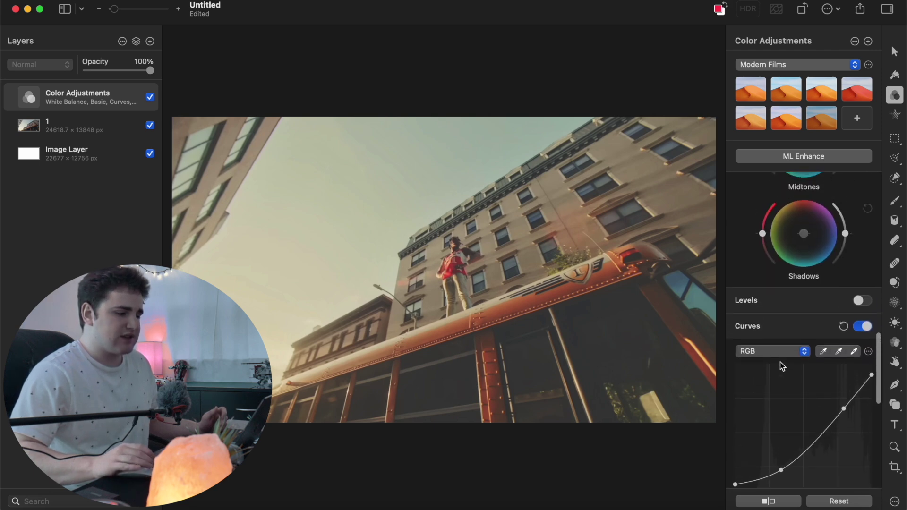
scroll(781, 362, "up", 12)
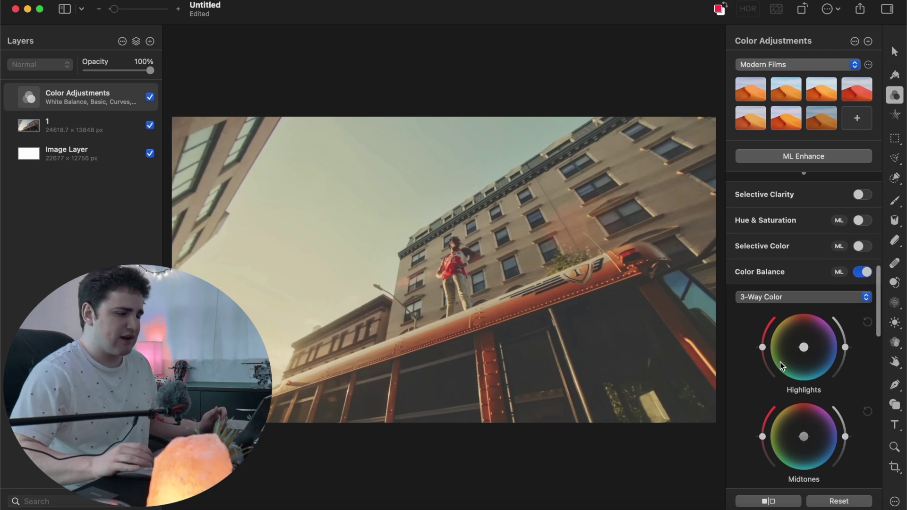
left_click(865, 247)
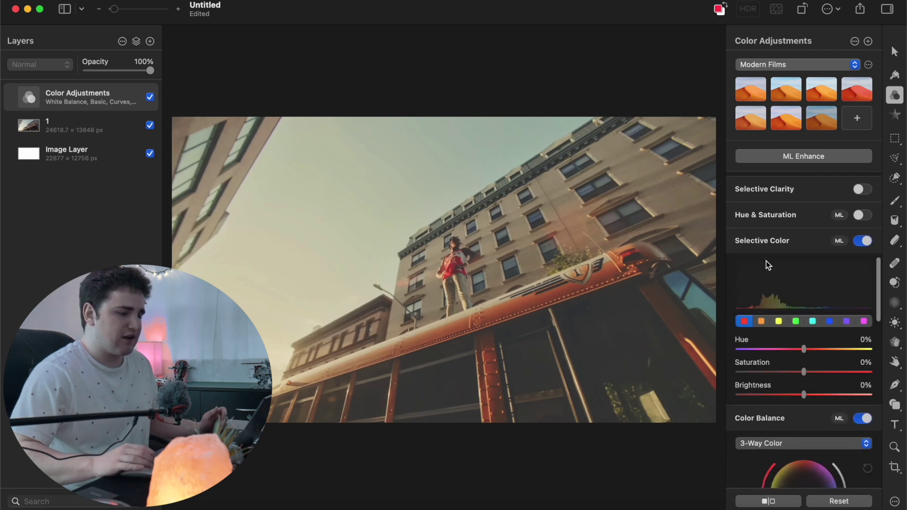
scroll(767, 261, "down", 3)
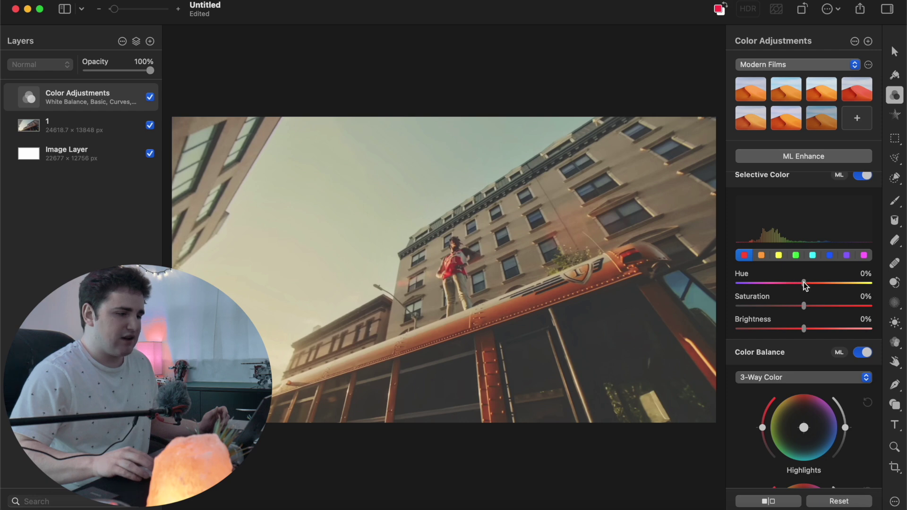
left_click_drag(806, 286, 825, 289)
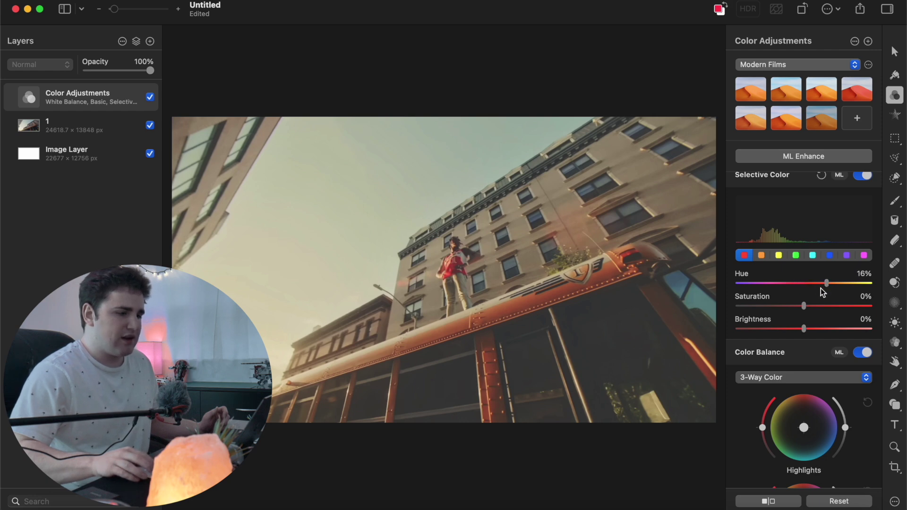
left_click_drag(805, 309, 776, 306)
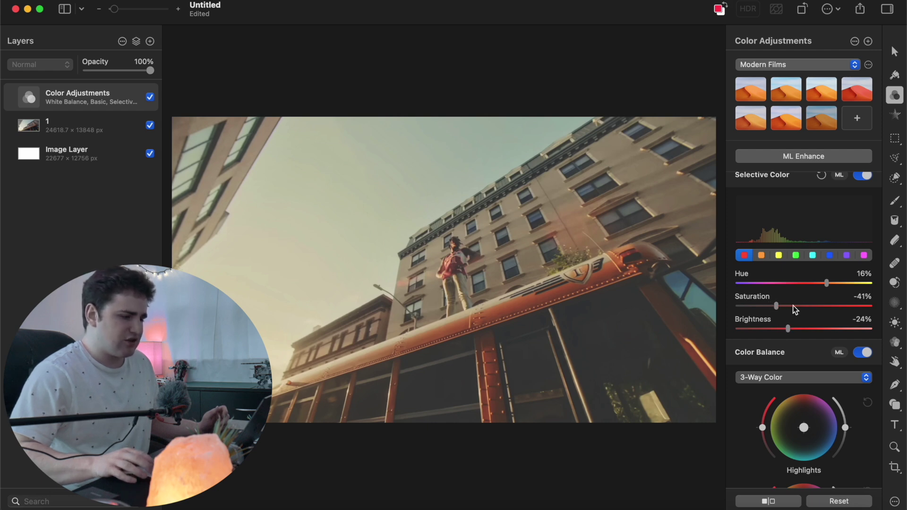
- In Selective Color, set the hue of the oranges to -15% and the hue of the yellows to -14%
left_click(761, 255)
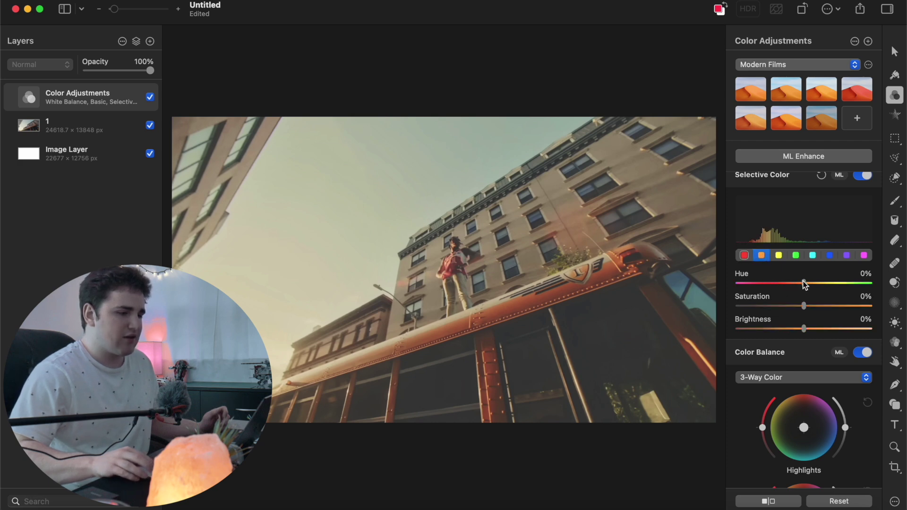
left_click_drag(802, 285, 783, 287)
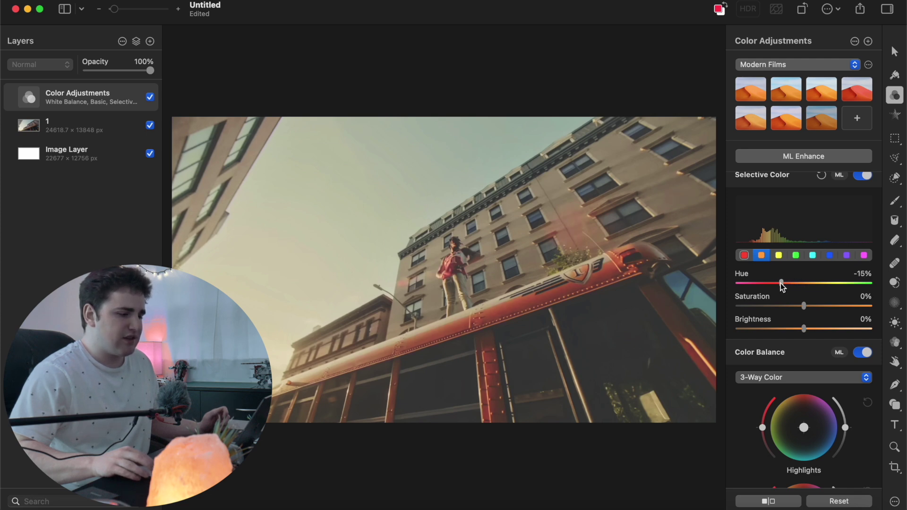
left_click(745, 255)
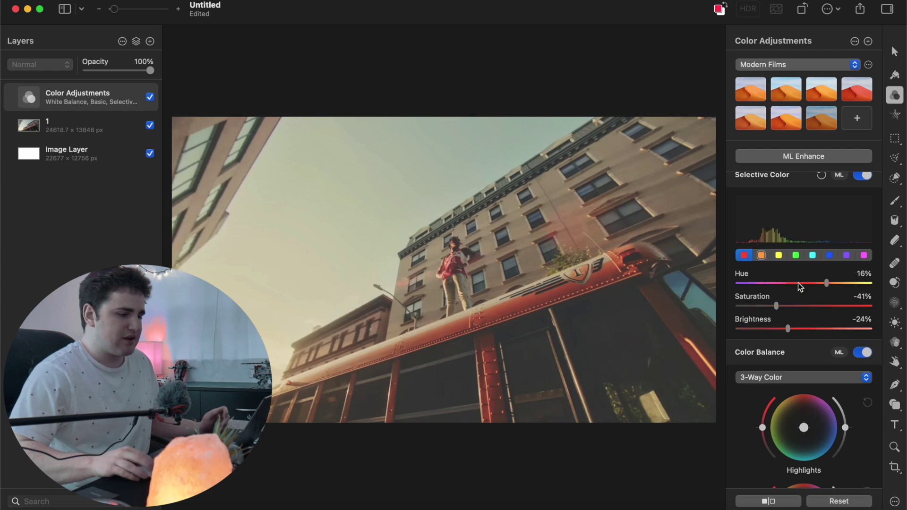
left_click(762, 256)
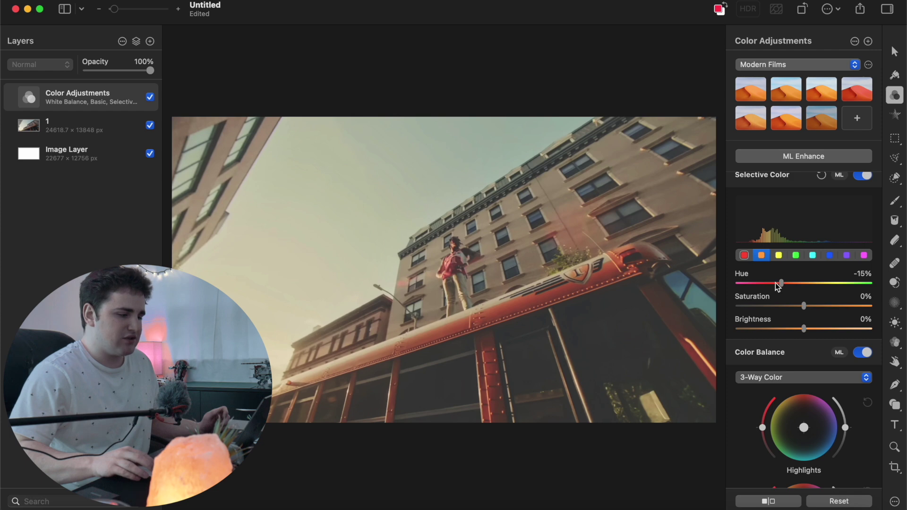
left_click(781, 256)
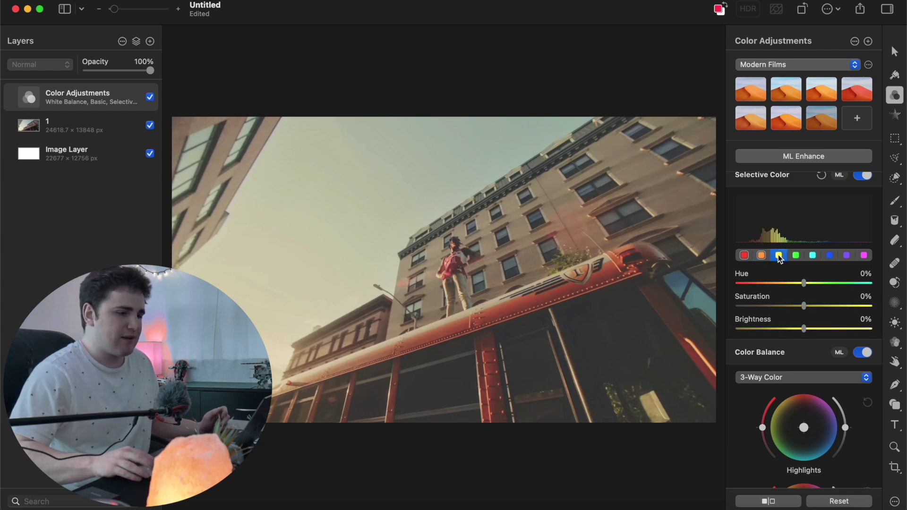
left_click_drag(801, 288, 782, 287)
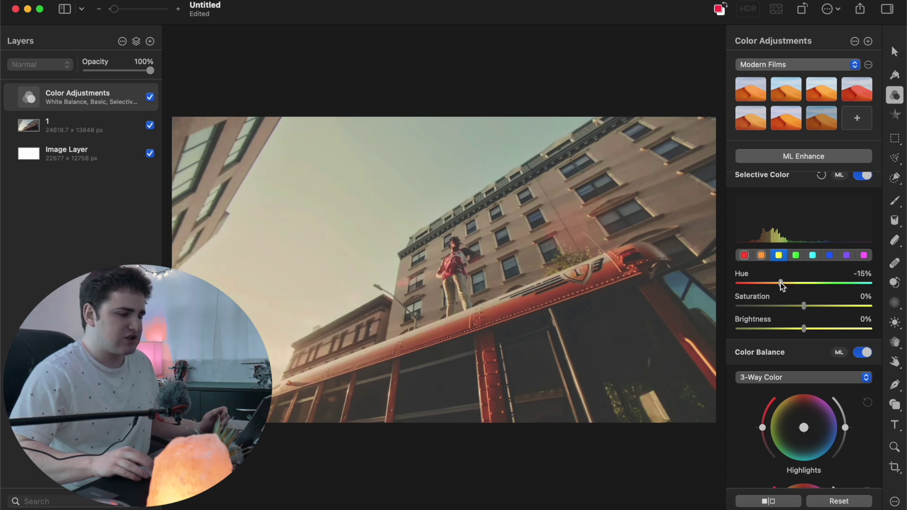
left_click_drag(781, 282, 782, 282)
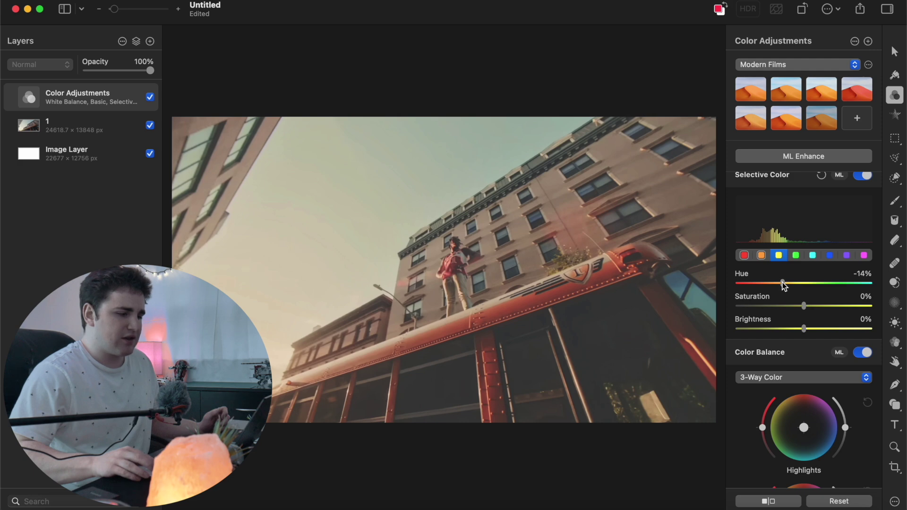
- Set the Selective Color greens to Hue 13%, Saturation 39% and Brightness 29%
left_click(797, 256)
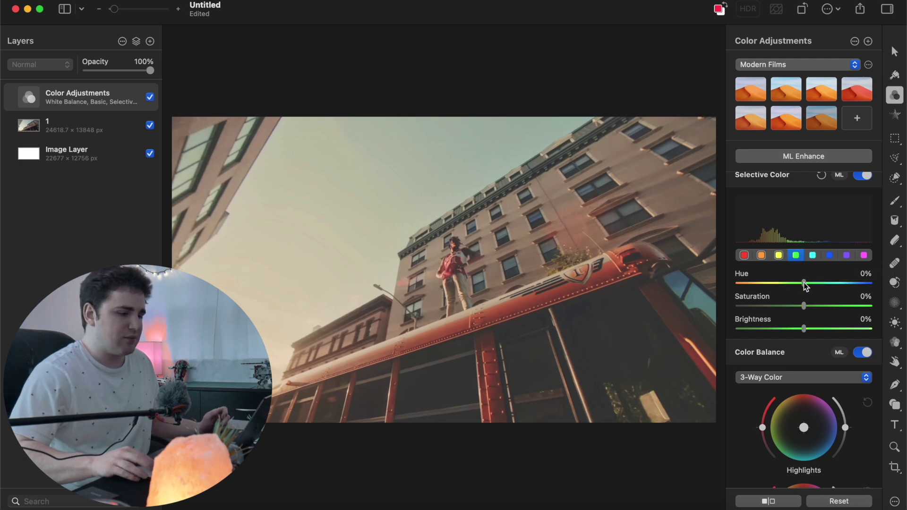
left_click_drag(808, 286, 827, 306)
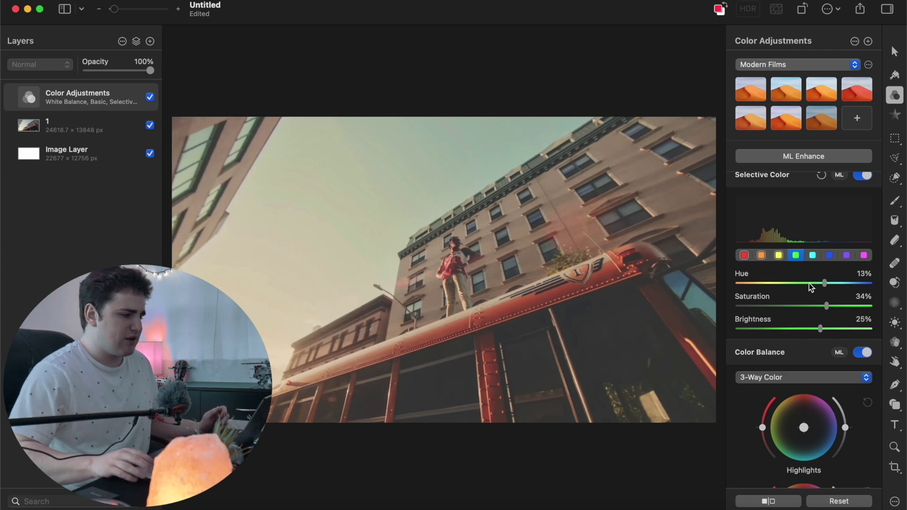
left_click_drag(821, 328, 831, 309)
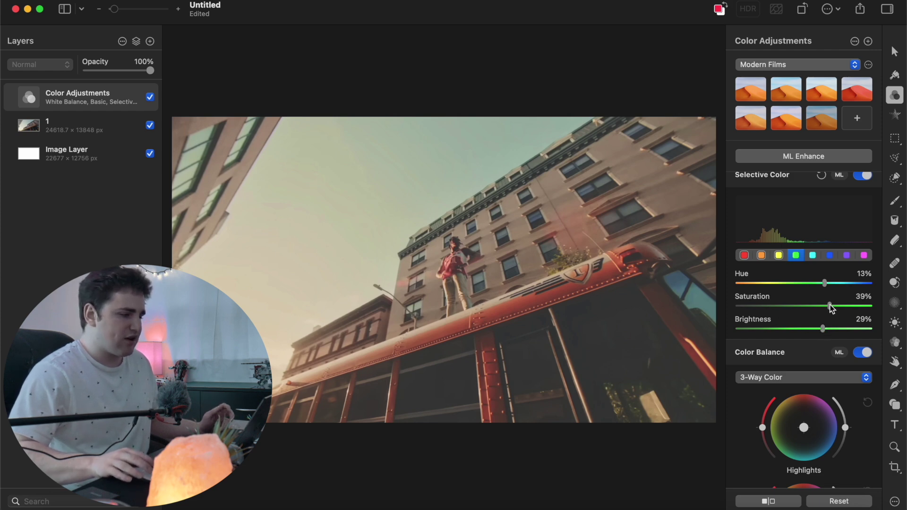
- Set the Selective Color cyans to Hue 19%, Saturation 35%, Brightness -37% and the blues to Hue -19%, Saturation 34%, Brightness -38%
left_click(813, 256)
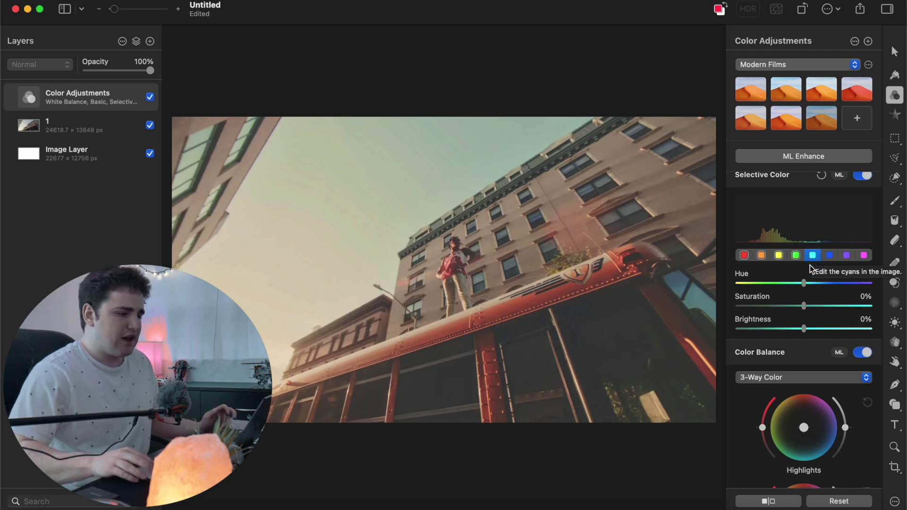
left_click_drag(804, 285, 784, 330)
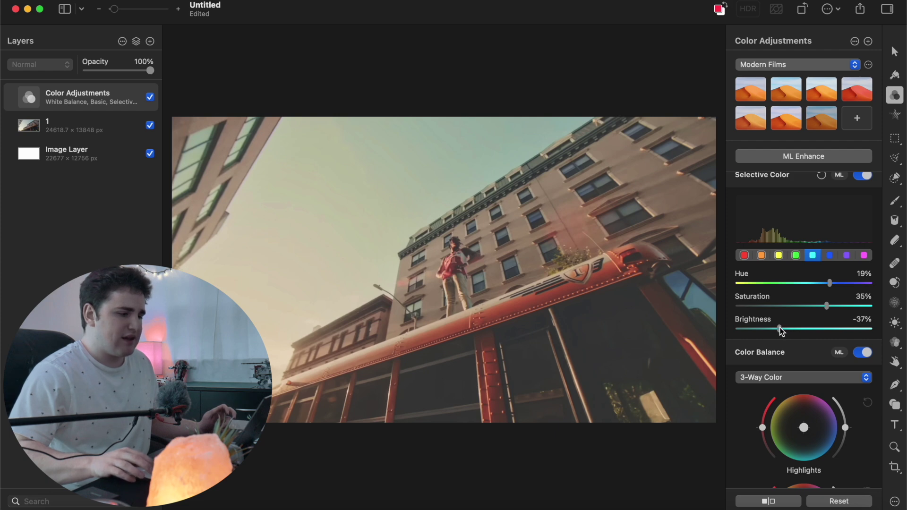
left_click(830, 257)
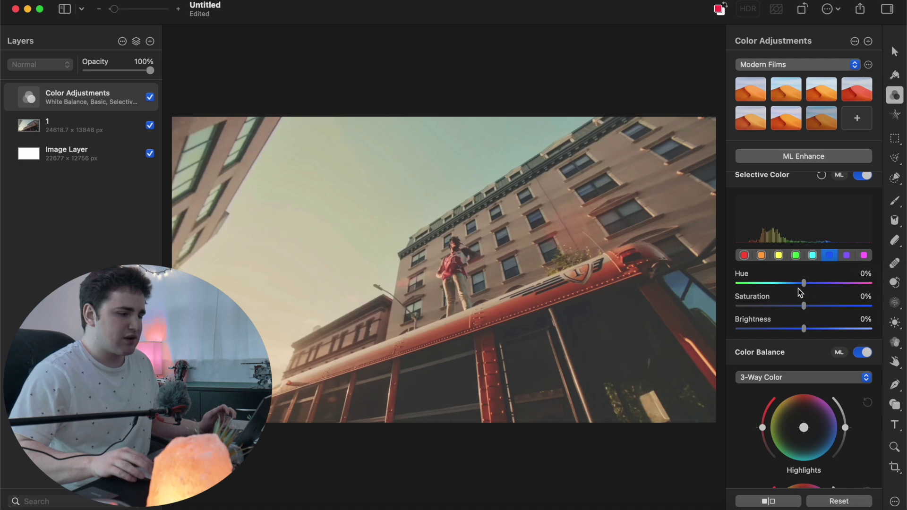
left_click_drag(804, 283, 778, 331)
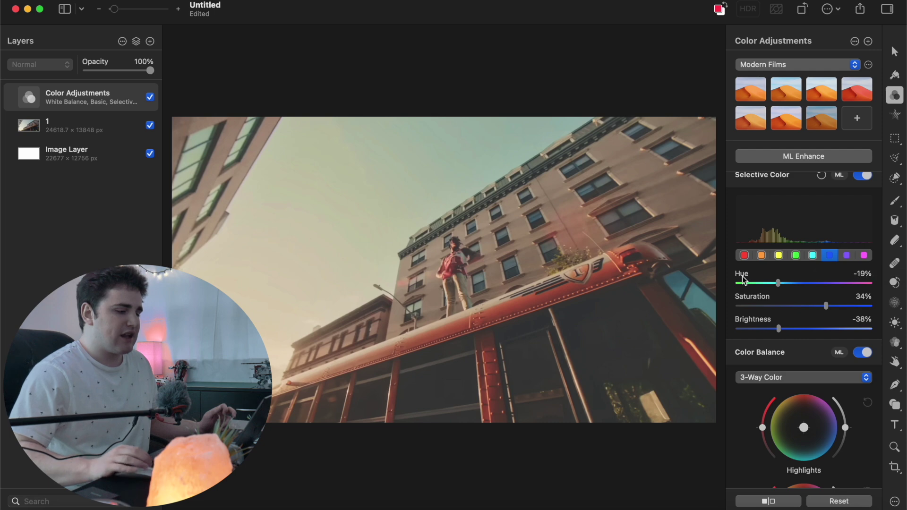
- In the 3-Way Color Balance, shift the highlights slightly toward magenta-pink and the midtones slightly toward orange
scroll(742, 276, "down", 1)
scroll(742, 280, "down", 5)
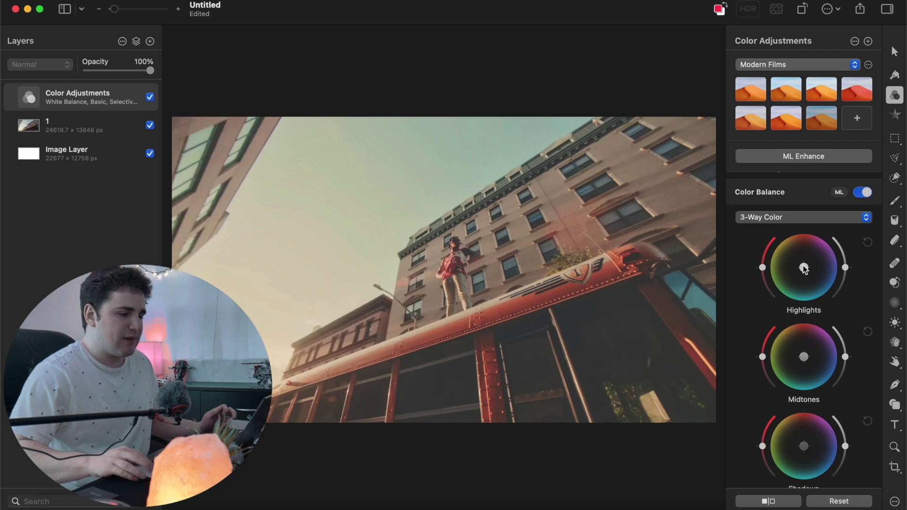
left_click_drag(805, 269, 838, 226)
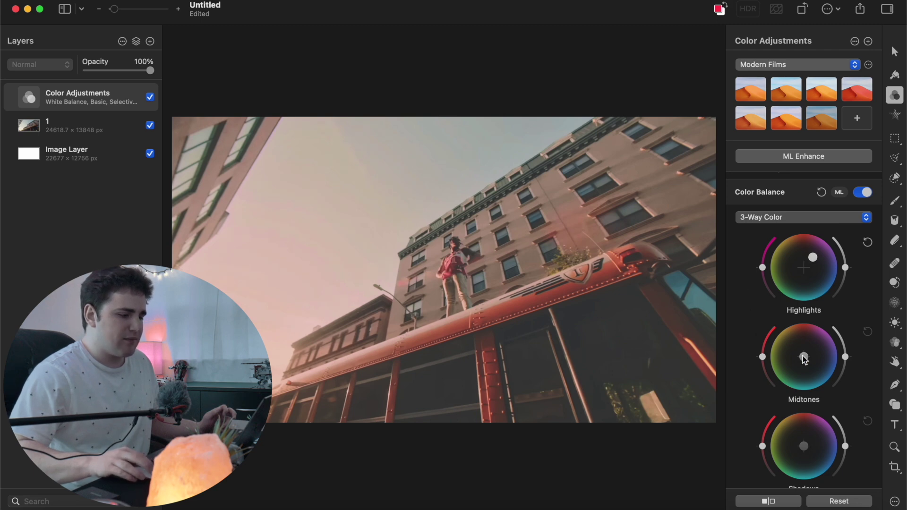
left_click_drag(804, 358, 798, 348)
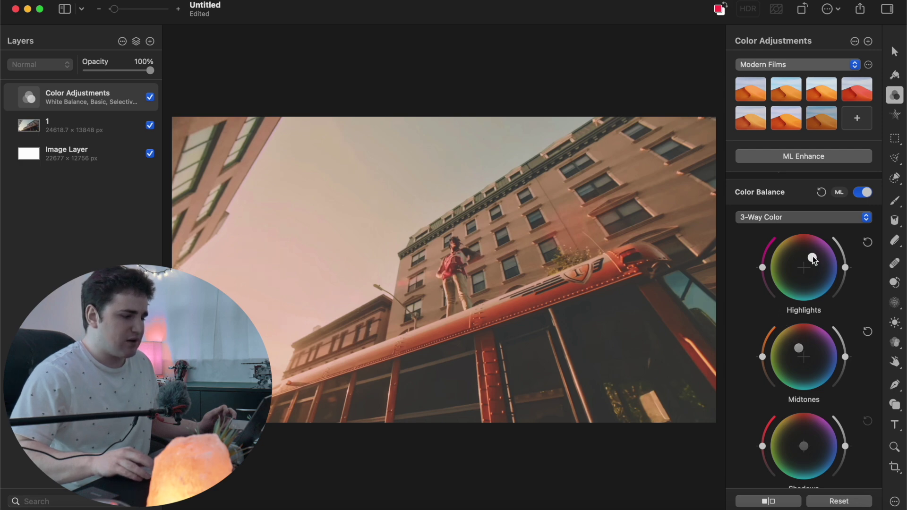
- In the 3-Way Color Balance, nudge the highlights slightly further toward magenta-pink and shift the shadows toward blue
left_click_drag(814, 261, 813, 264)
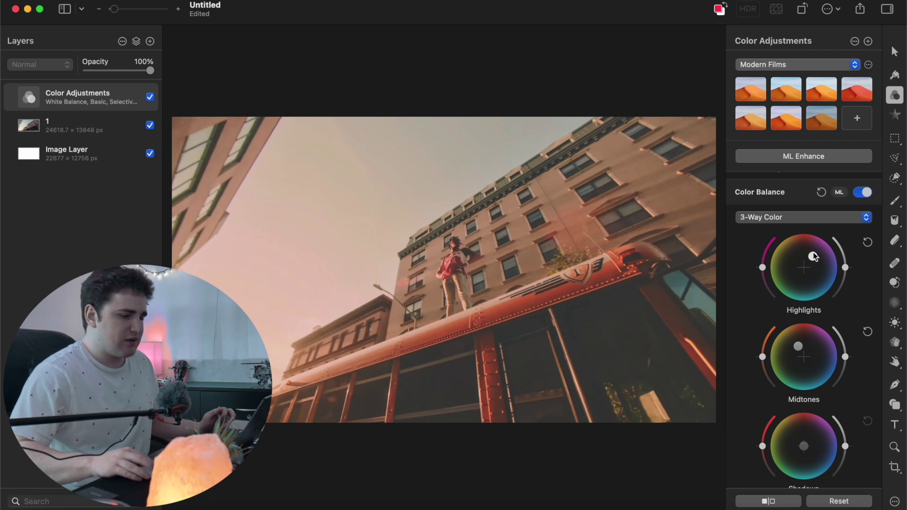
scroll(750, 301, "down", 1)
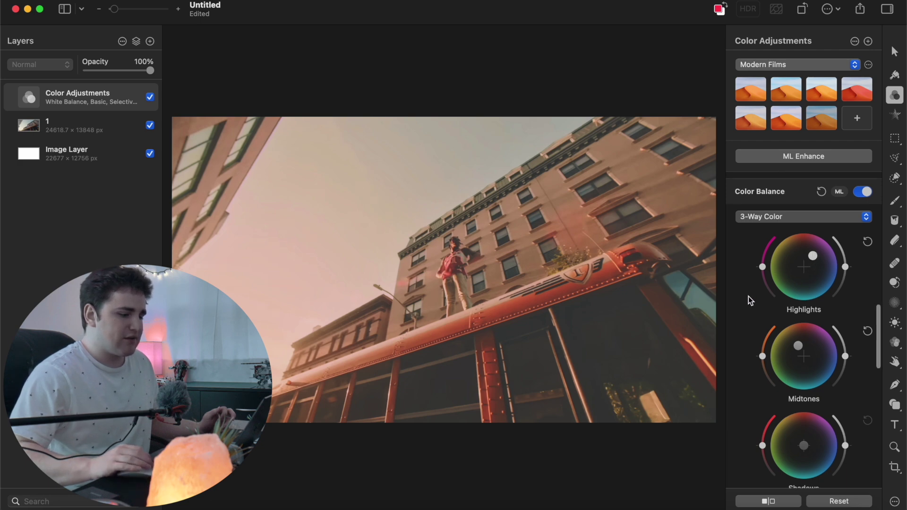
scroll(749, 296, "down", 4)
left_click_drag(805, 346, 805, 350)
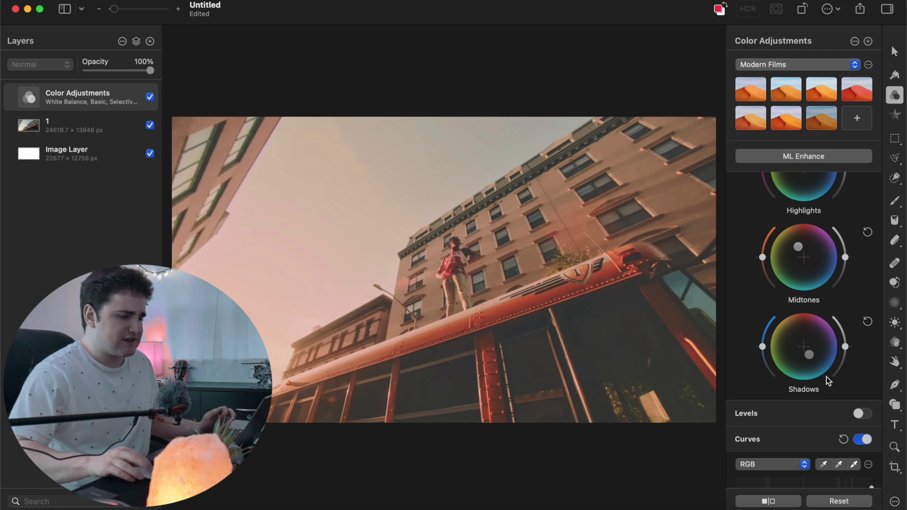
left_click_drag(829, 381, 838, 385)
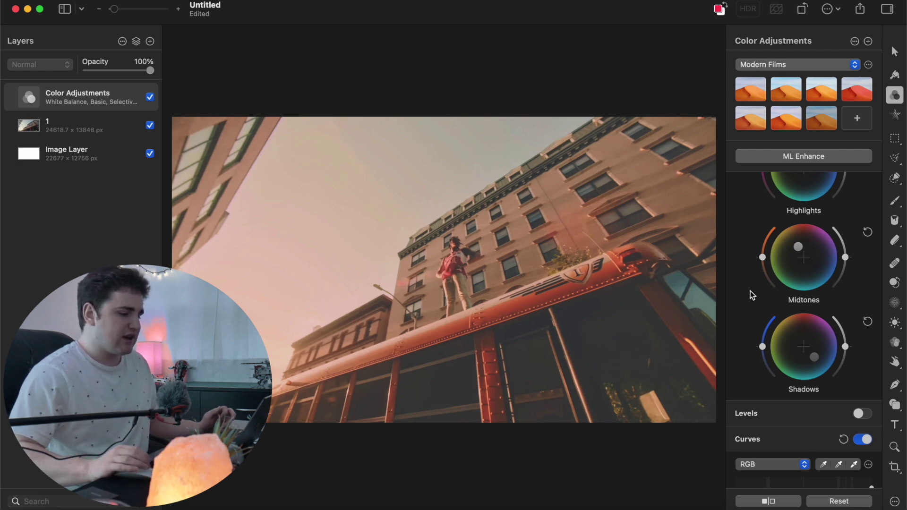
- Enable the Grain adjustment and set its Size to 12% and Intensity to 14%
scroll(752, 295, "down", 5)
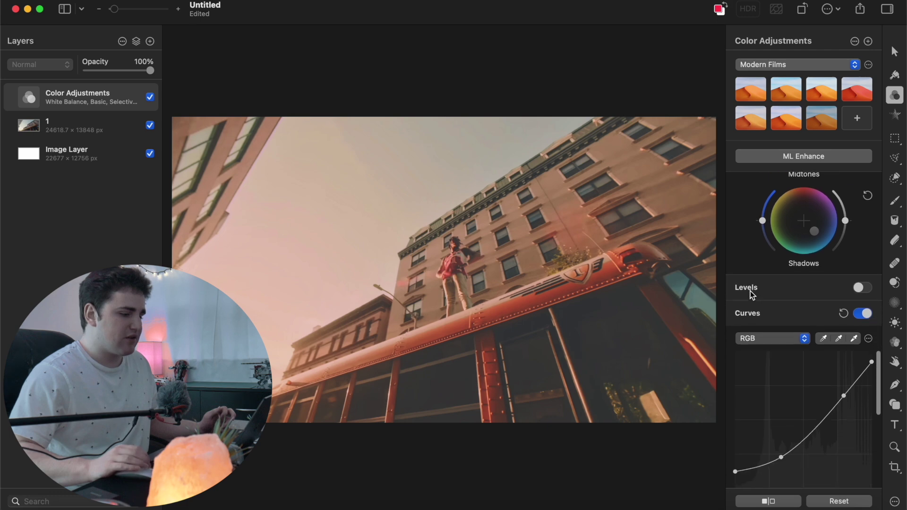
scroll(752, 295, "down", 13)
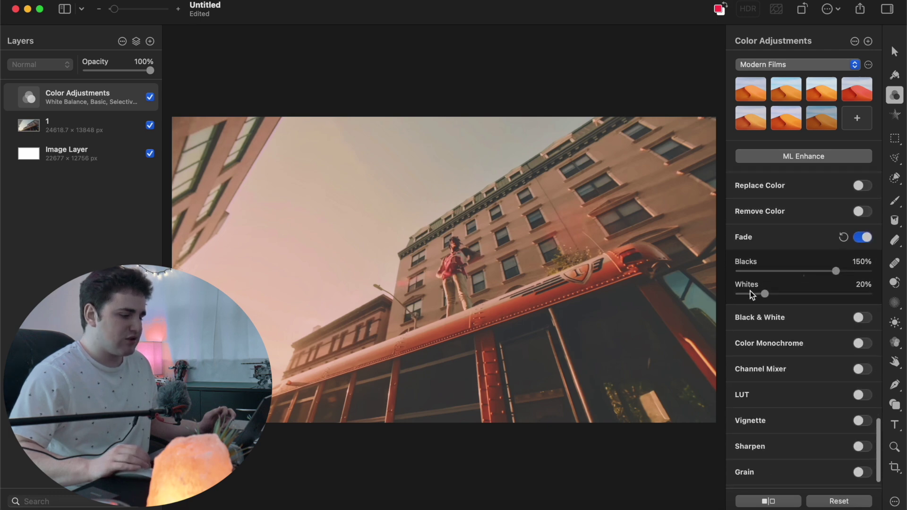
scroll(752, 296, "down", 2)
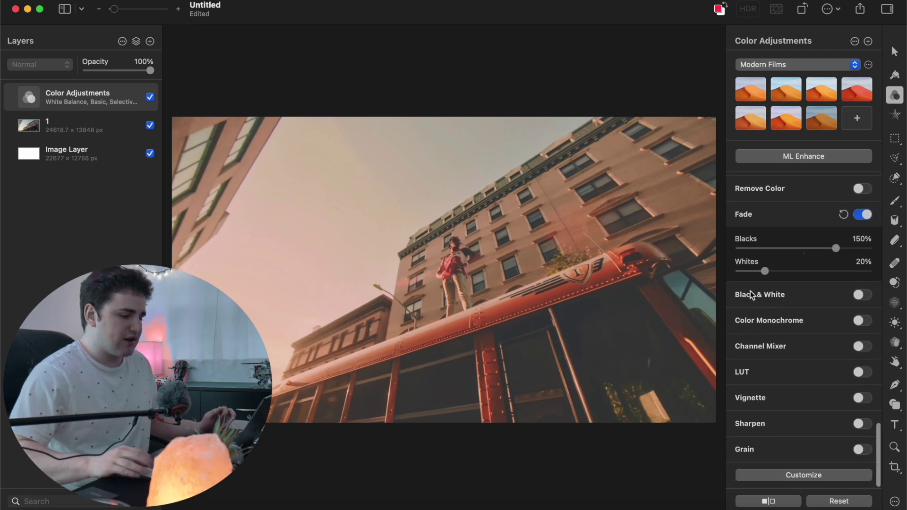
left_click(862, 450)
scroll(766, 348, "down", 3)
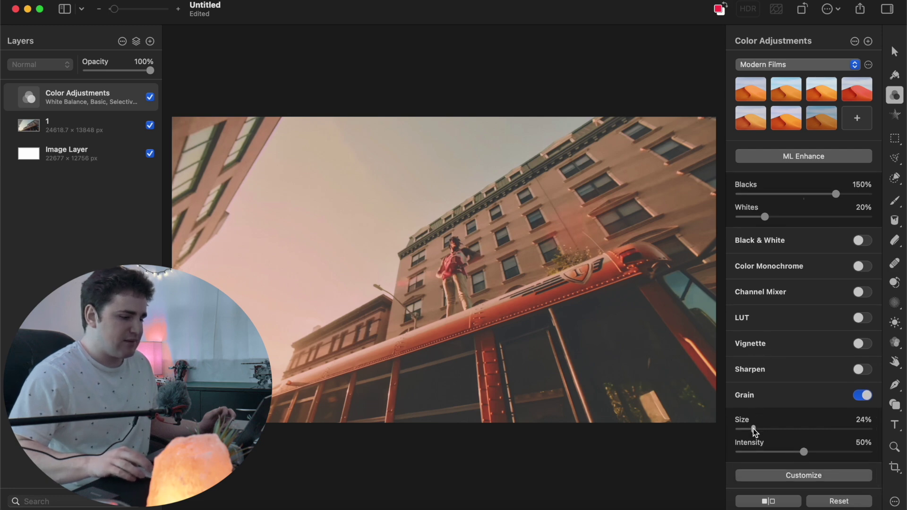
left_click_drag(753, 429, 747, 429)
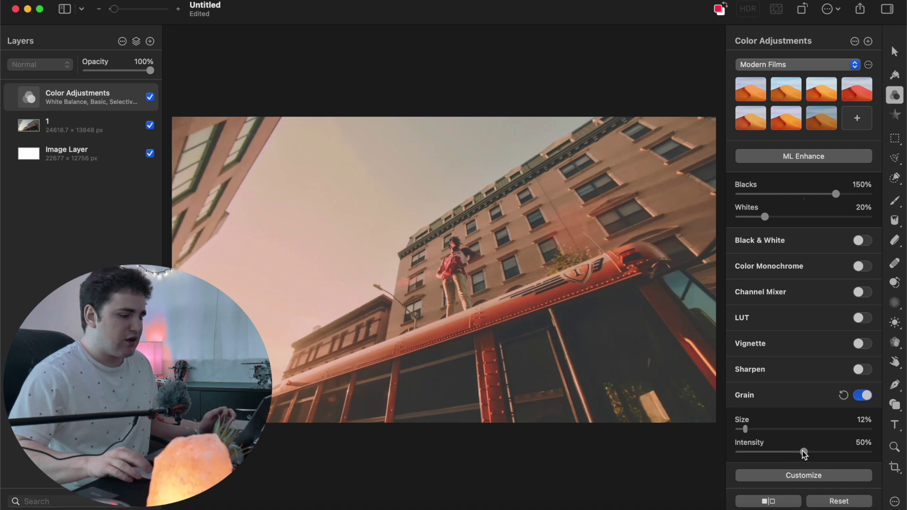
left_click_drag(798, 454, 756, 449)
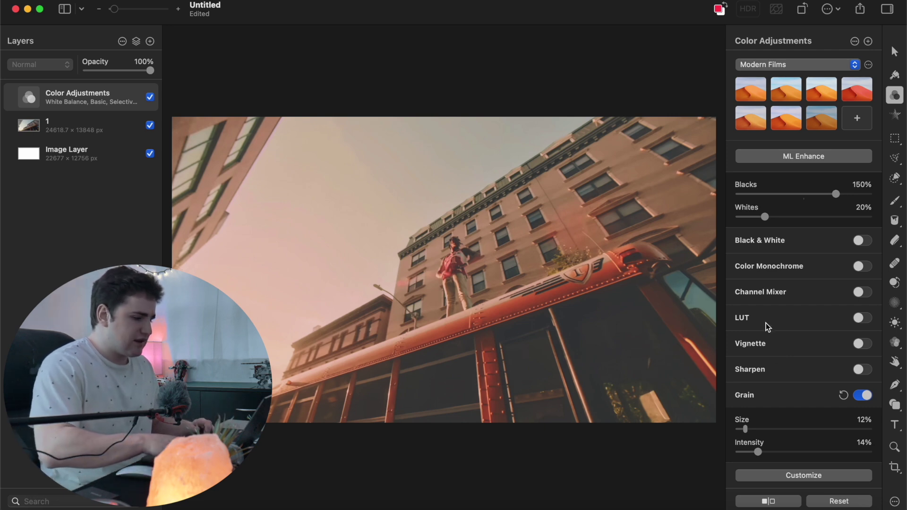
- Fine-tune the Grain Size to 13%, judging the texture on the person standing on the bus
key("super+equal")
key("super+equal")
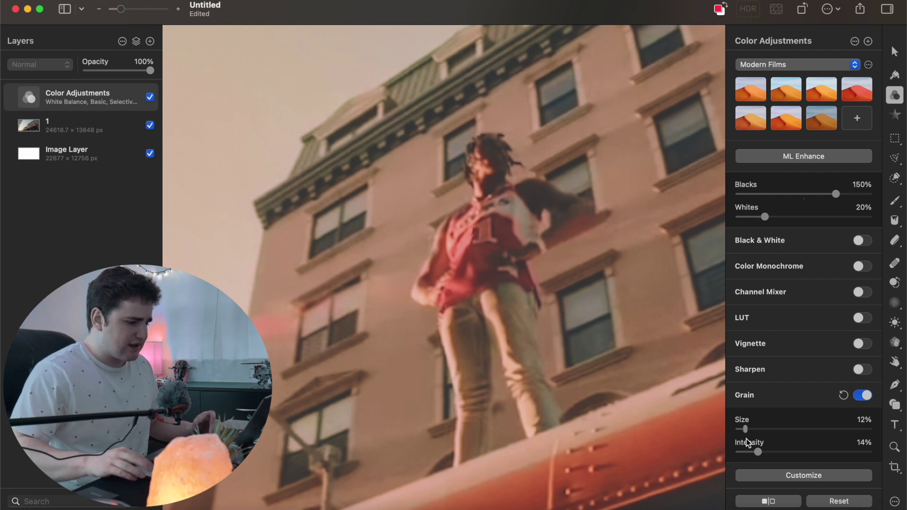
mouse_move(746, 429)
left_mouse_down()
mouse_move(797, 430)
mouse_move(747, 427)
left_mouse_up()
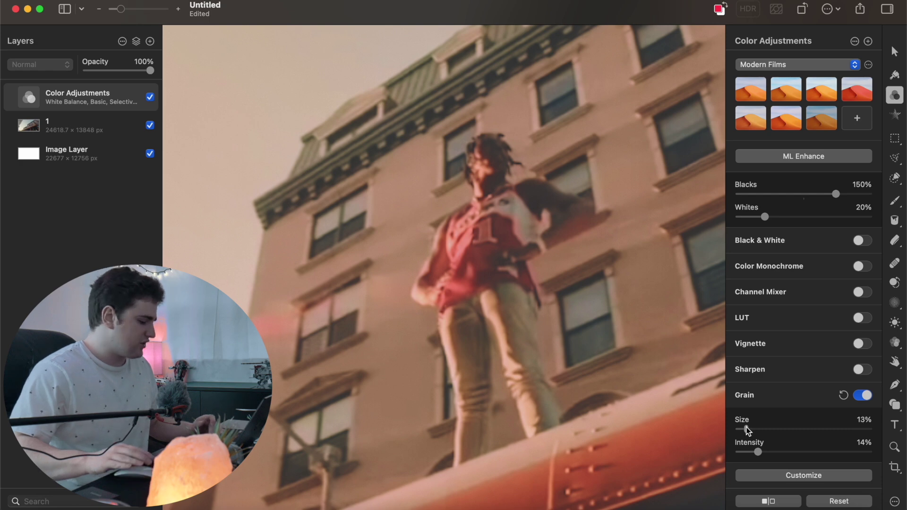
key("super+minus")
key("super+minus")
key("super+minus")
key("super+minus")
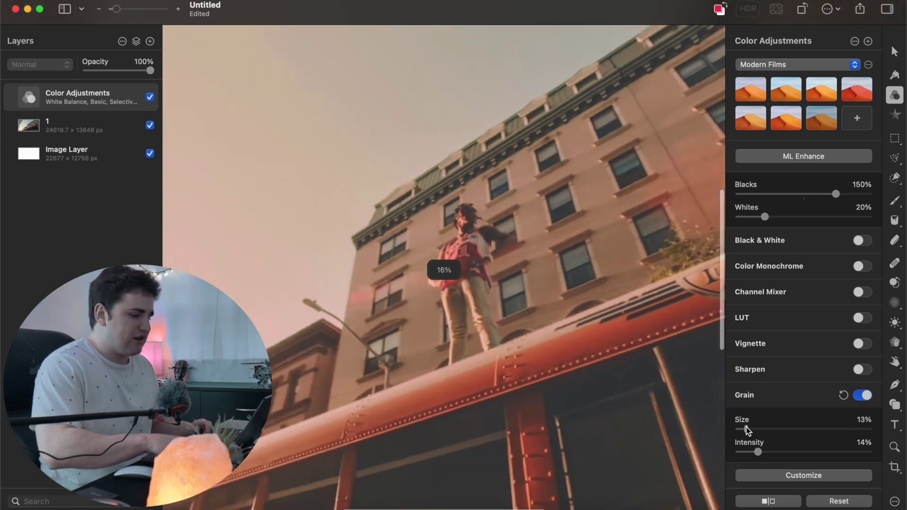
key("super+minus")
key("super+plus")
key("super+plus")
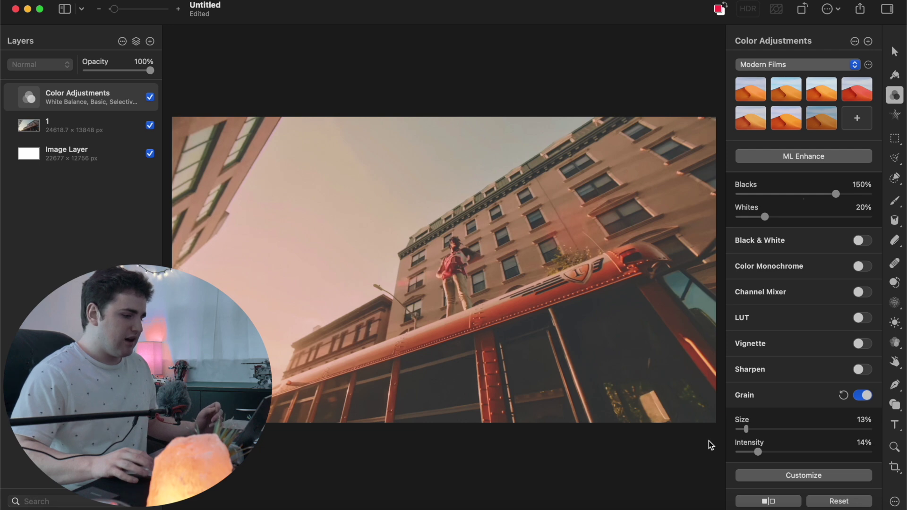
- Start exporting the color adjustments as a LUT, proceeding despite the unsupported texture-aware adjustments
scroll(732, 341, "up", 5)
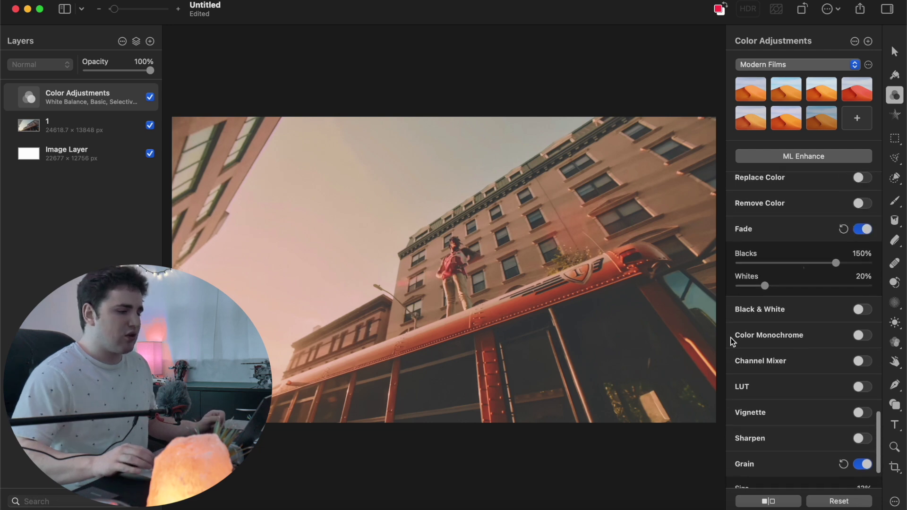
scroll(731, 341, "up", 10)
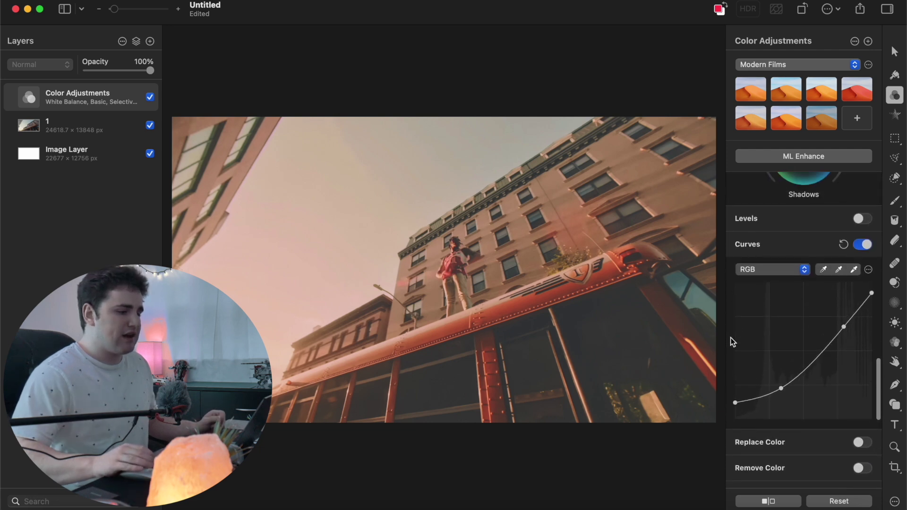
scroll(731, 341, "up", 10)
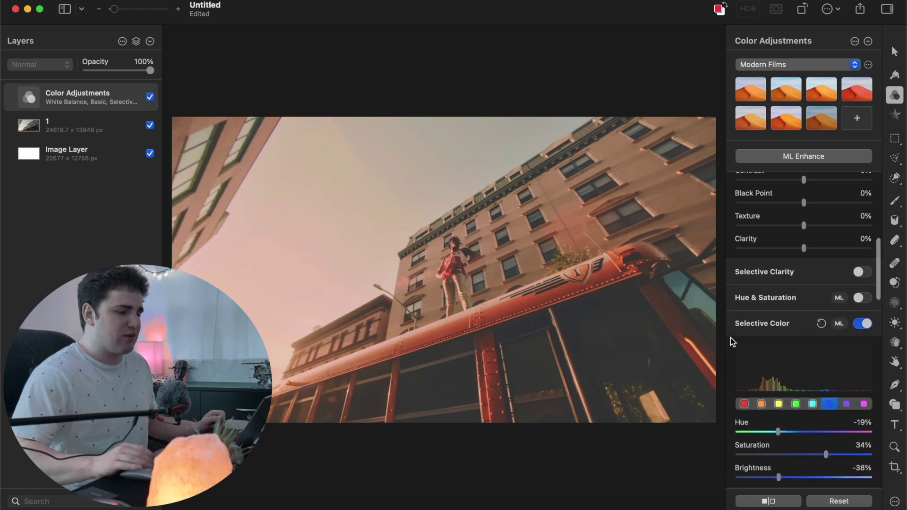
scroll(731, 341, "up", 2)
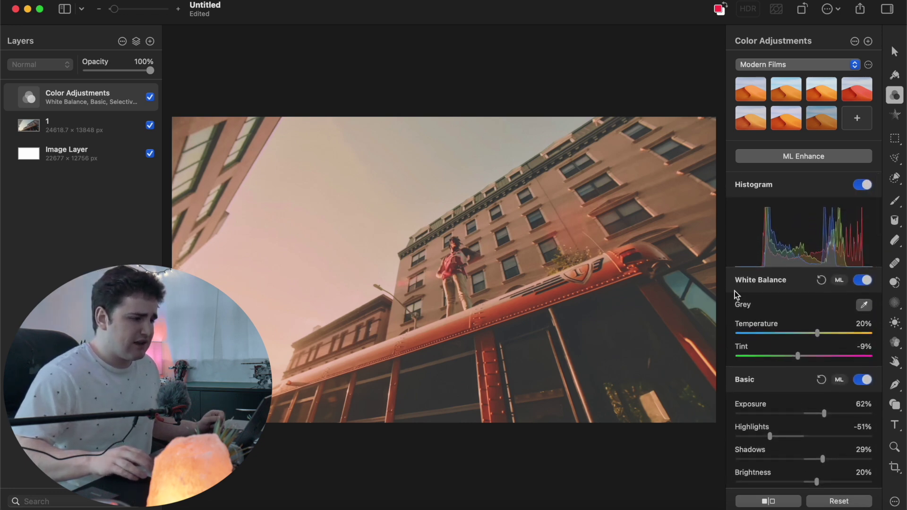
left_click(855, 42)
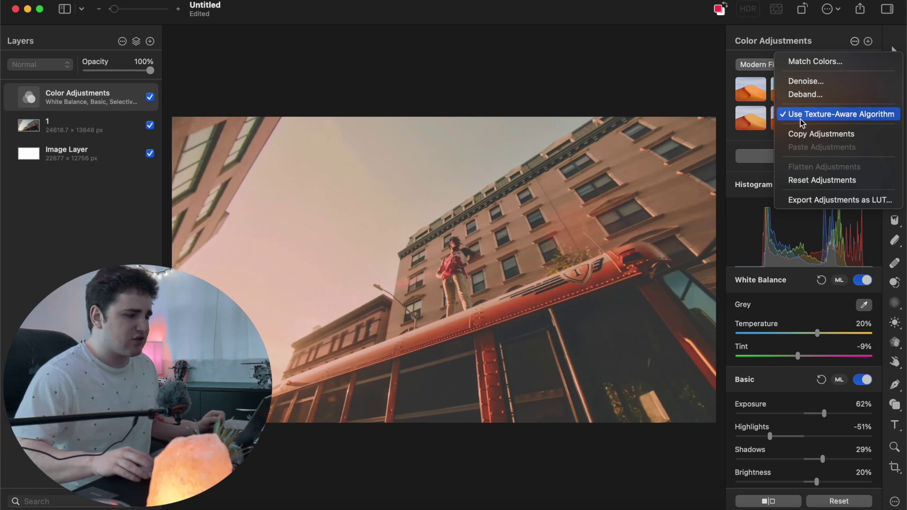
left_click(817, 198)
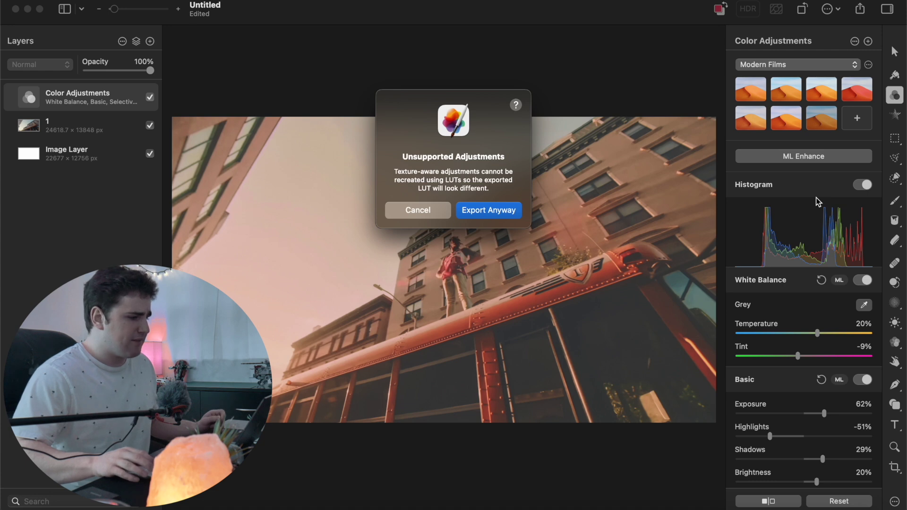
left_click(484, 215)
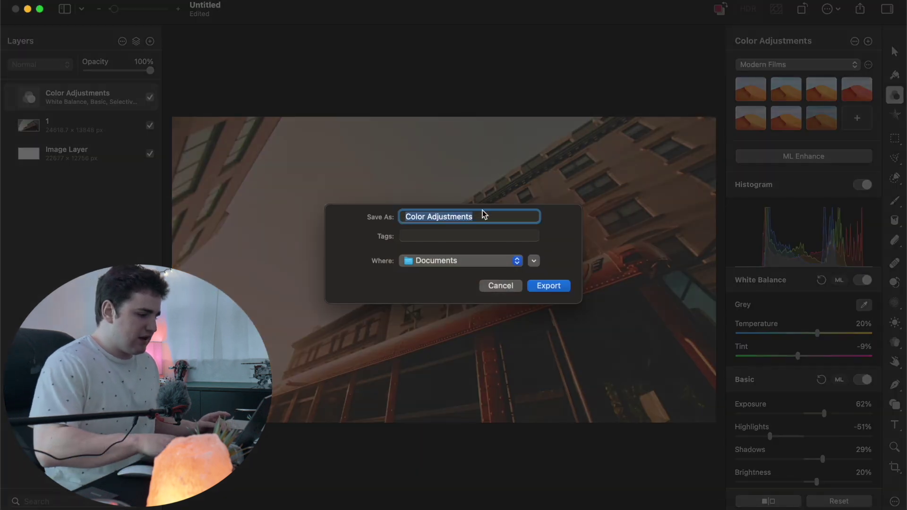
- Name the LUT file Vintage Film Look, choose the Desktop as its location and export it
key("BackSpace")
type("Fil")
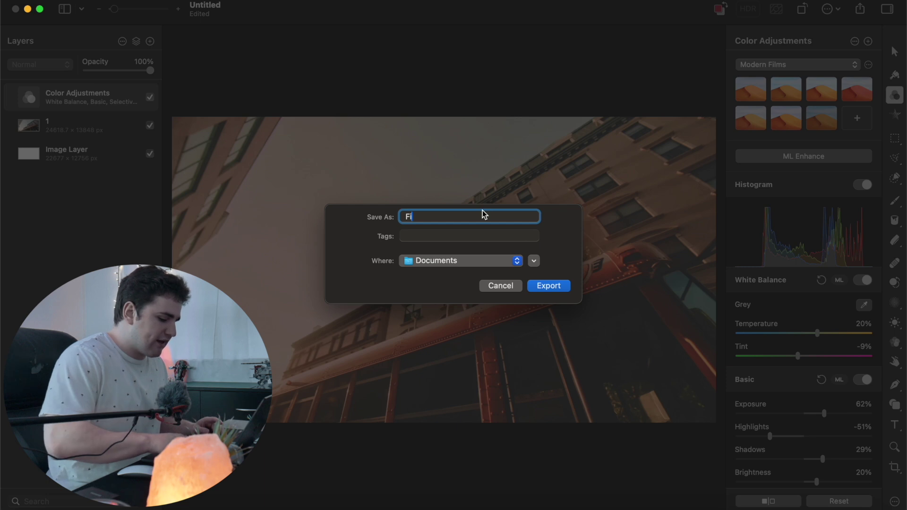
key("BackSpace")
key("BackSpace")
key("BackSpace")
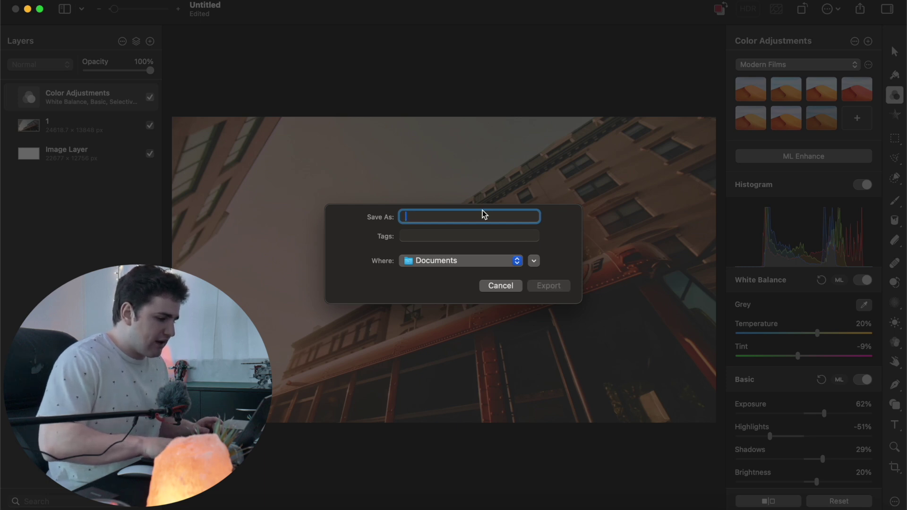
type("Vint")
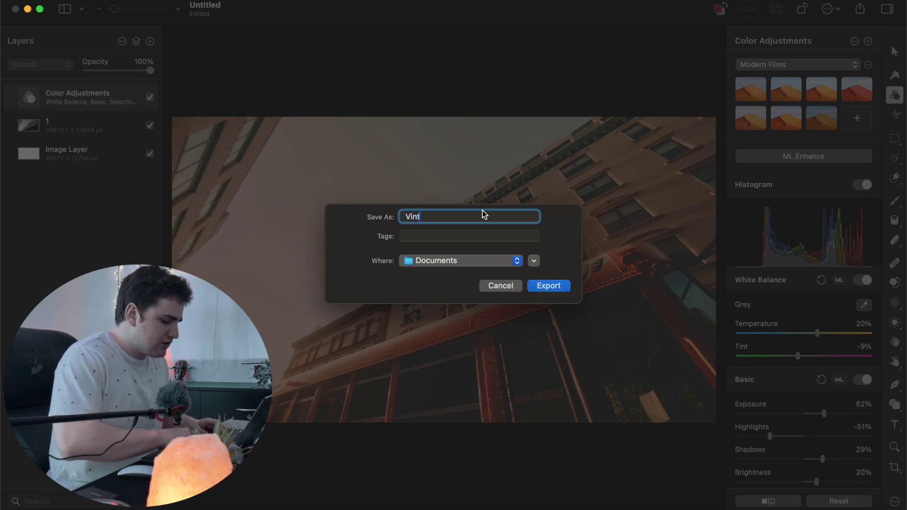
type("age Fil")
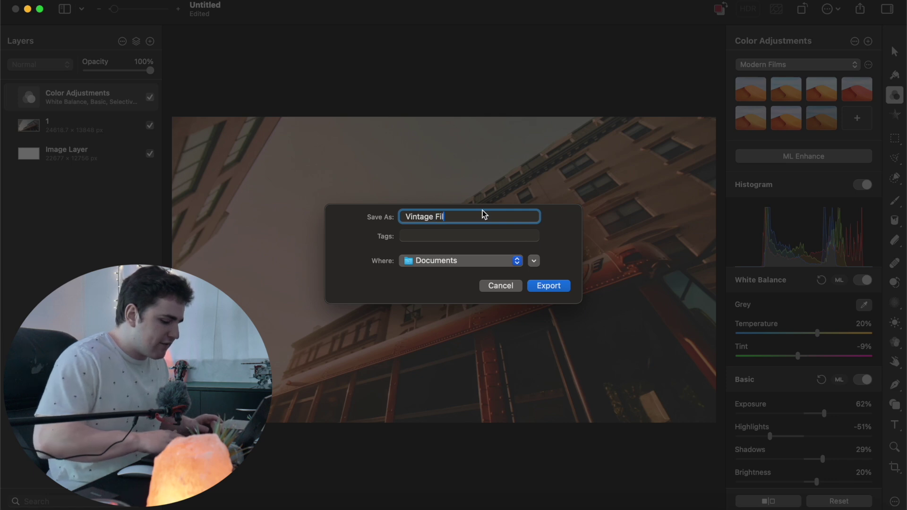
type("m Loo")
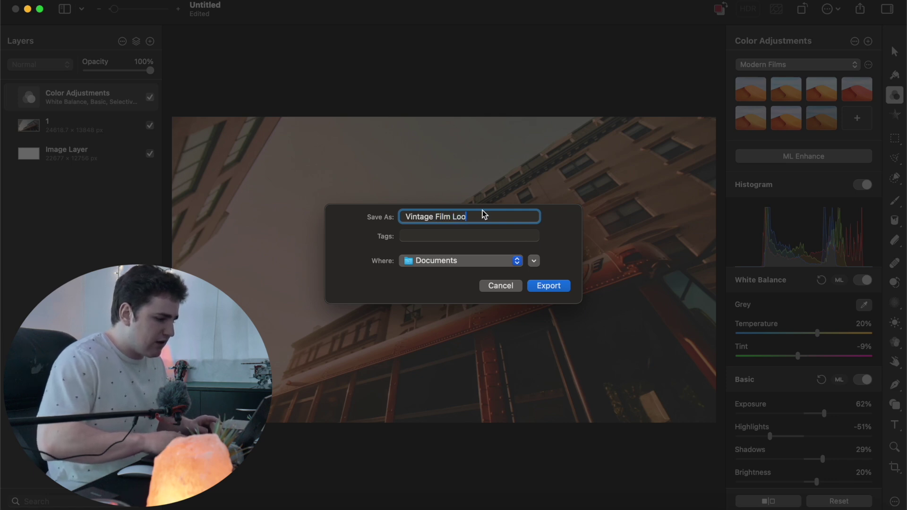
type("k")
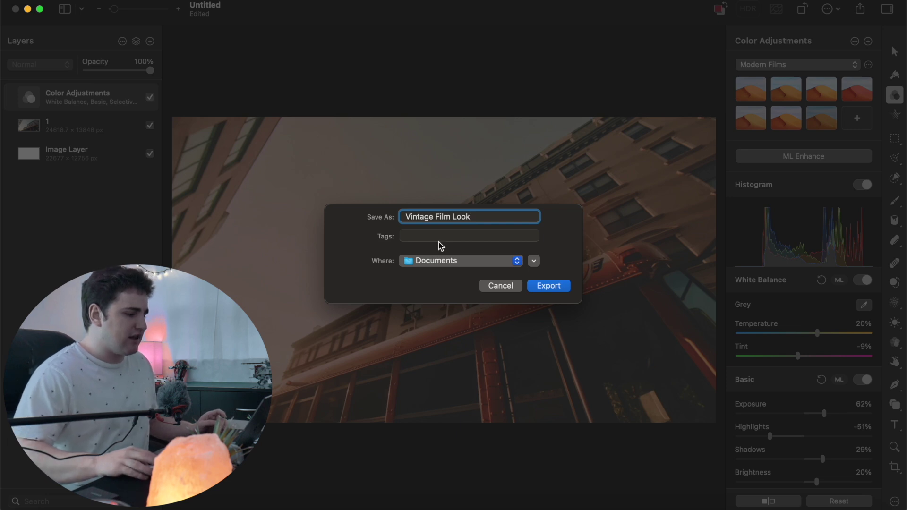
left_click(426, 261)
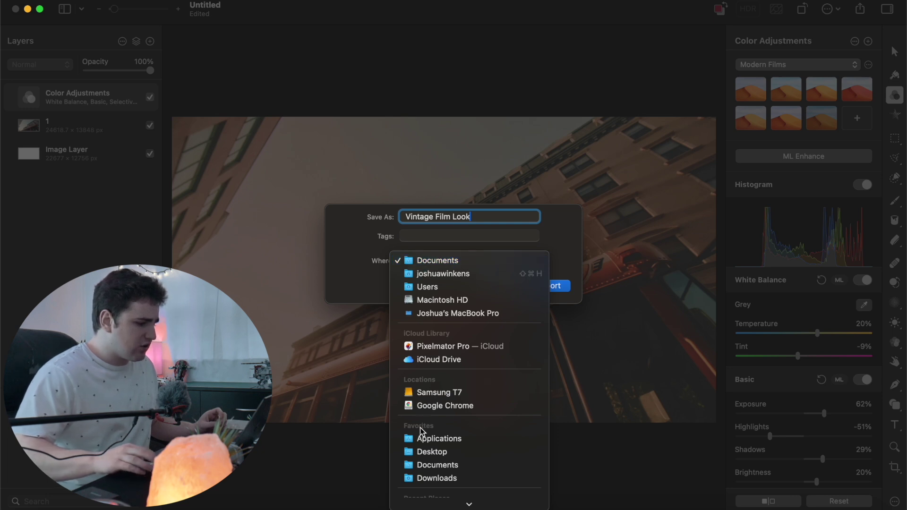
left_click(422, 452)
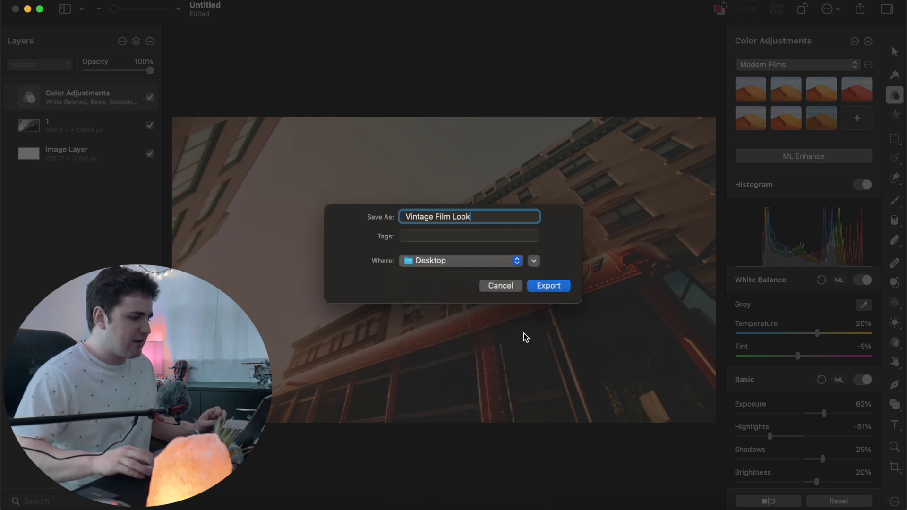
left_click(549, 286)
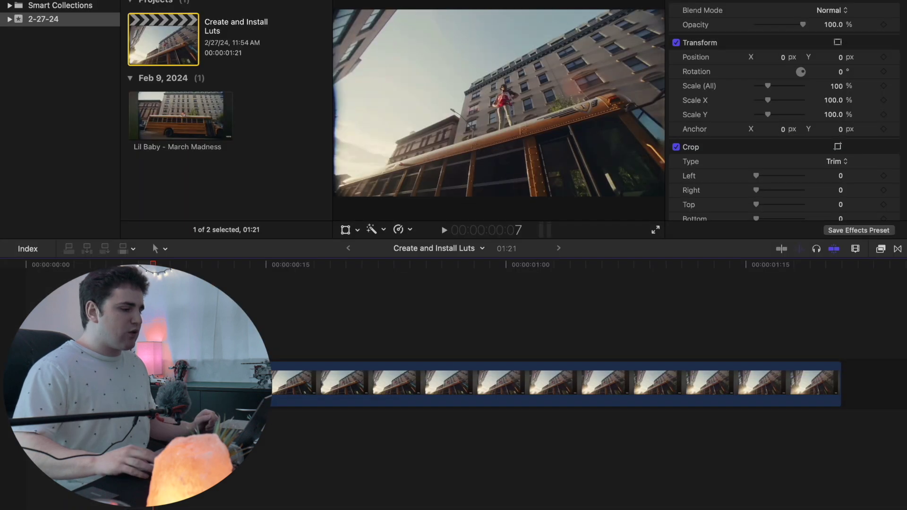
- In Final Cut Pro, search all video effects for "lut", apply Custom LUT to the timeline clip and clear the search
left_click(882, 249)
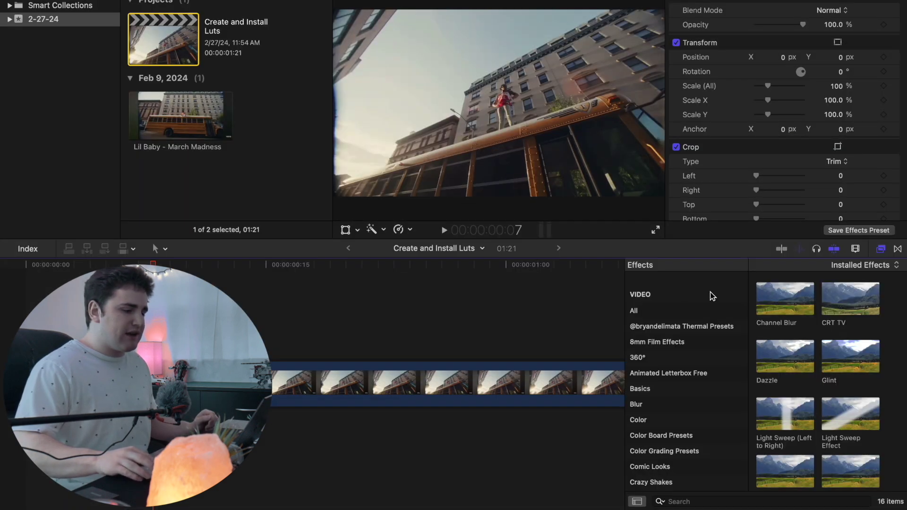
left_click(656, 317)
left_click(686, 500)
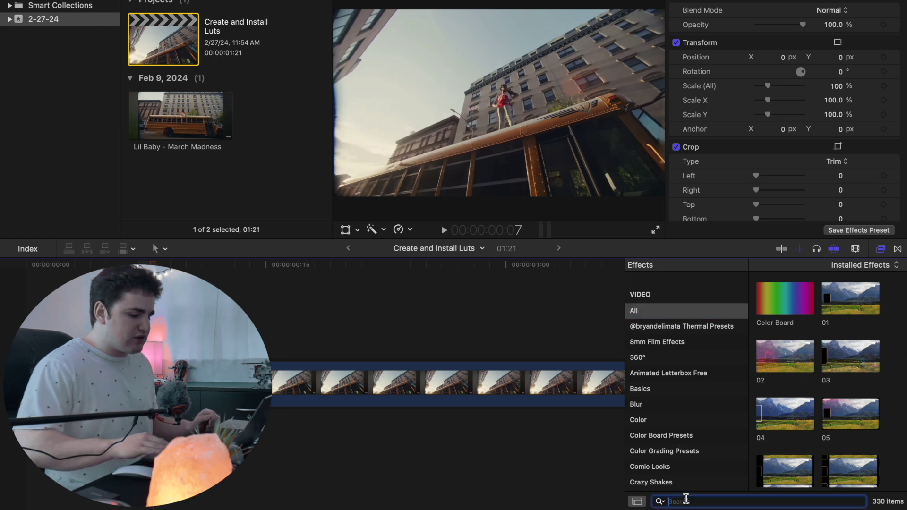
type("lut")
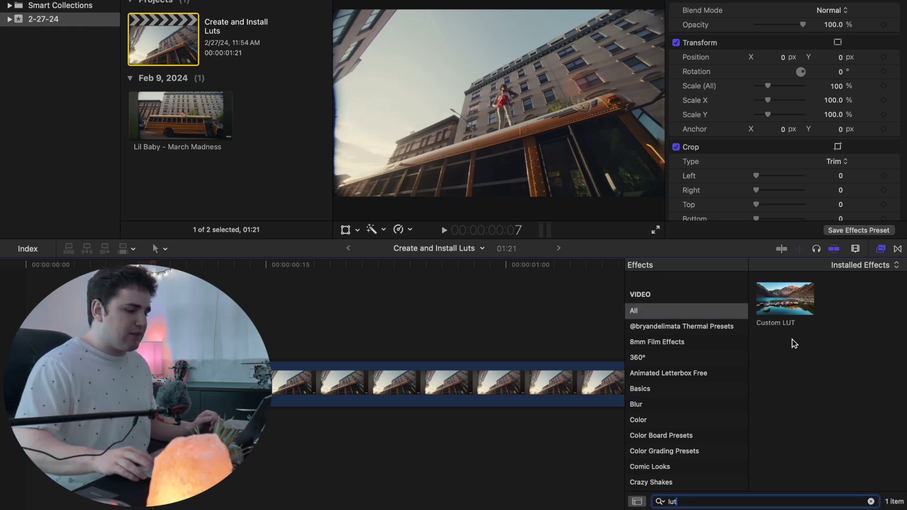
left_click_drag(785, 307, 362, 378)
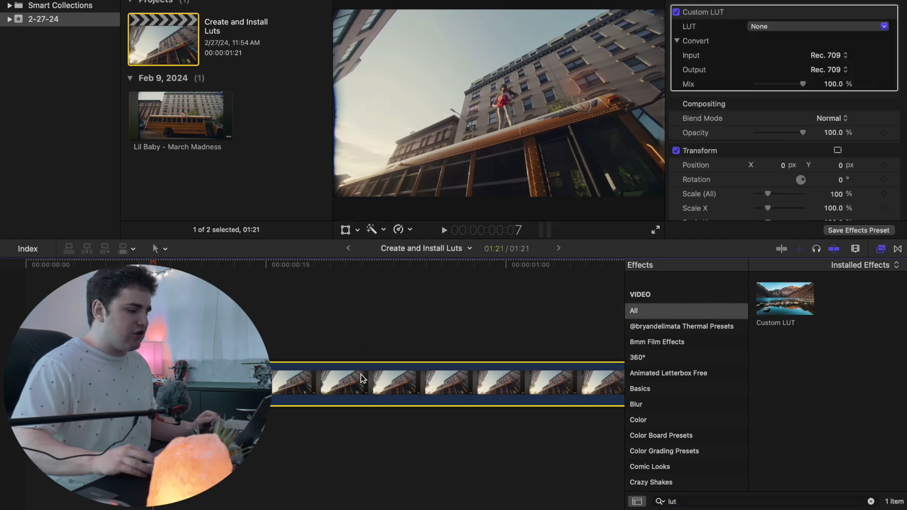
left_click(871, 502)
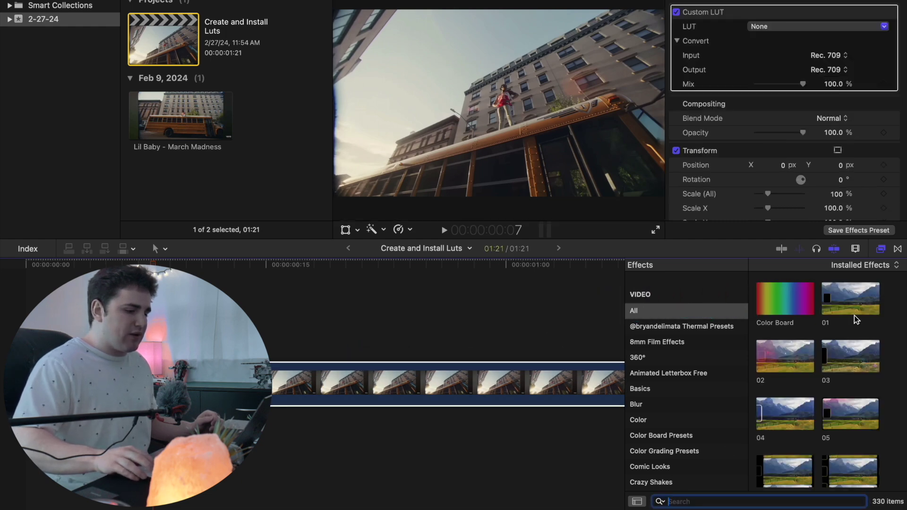
- Load Vintage Film Look.cube from the Desktop as the timeline clip's custom LUT, keeping Rec. 709 as input and output color space
left_click(882, 251)
left_click(388, 381)
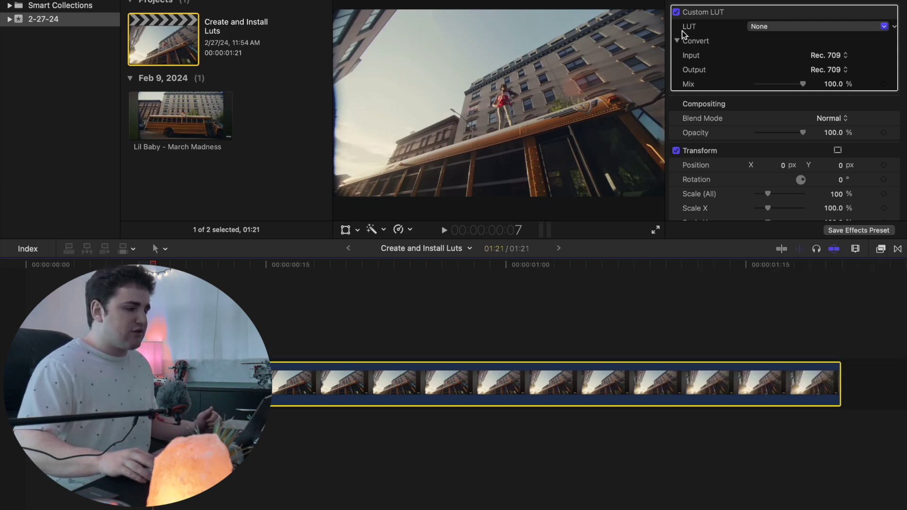
left_click(760, 27)
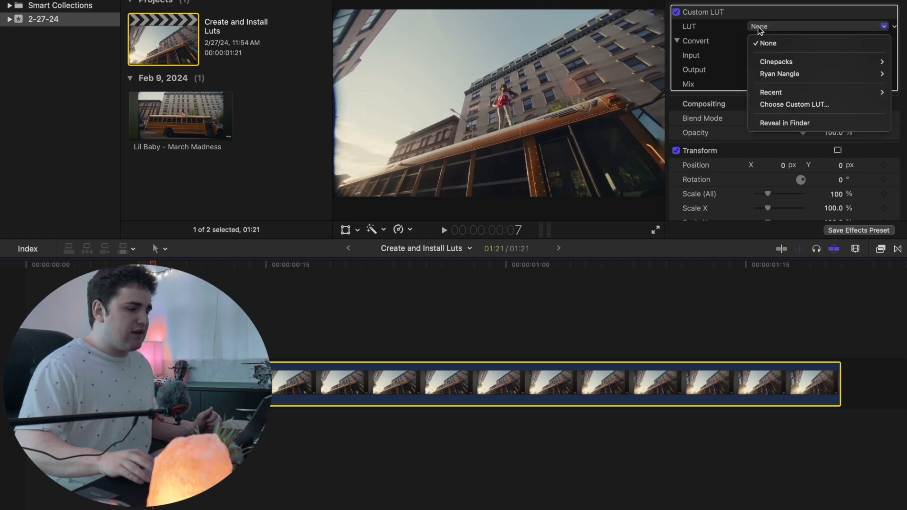
left_click(767, 106)
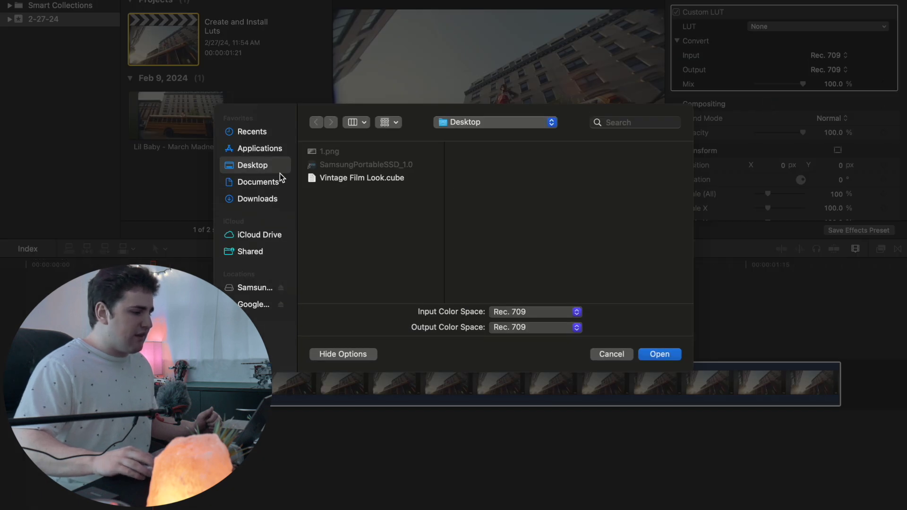
left_click(332, 179)
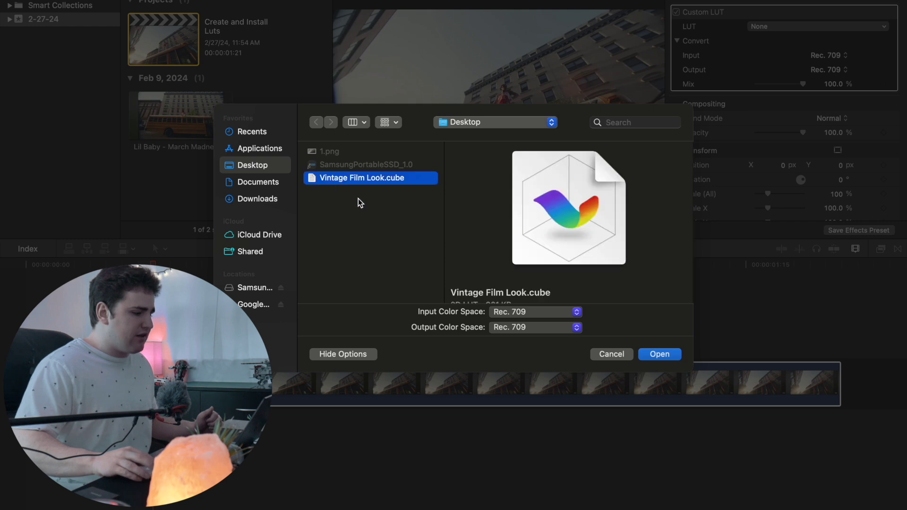
scroll(447, 220, "down", 3)
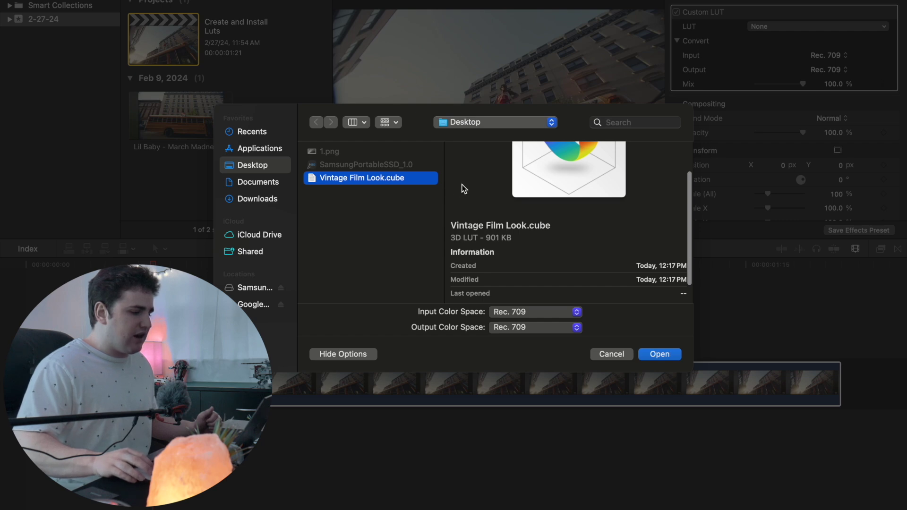
scroll(463, 185, "up", 3)
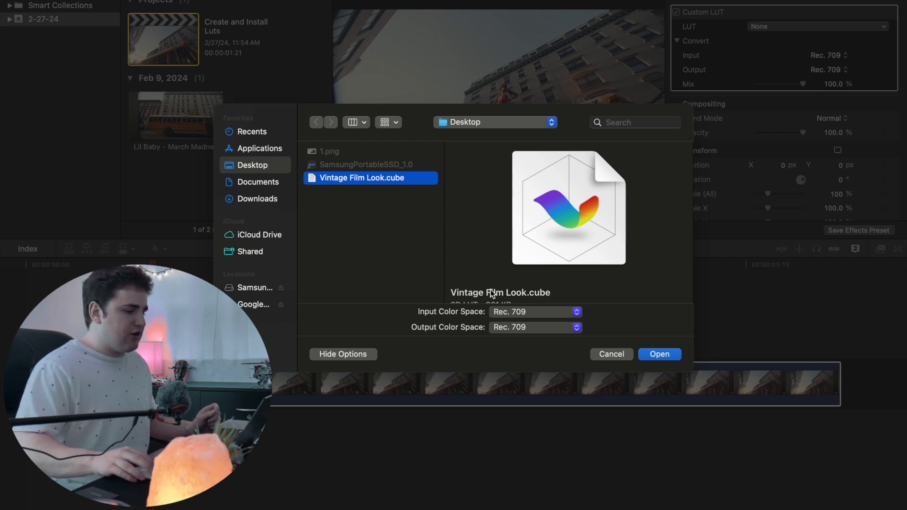
scroll(462, 253, "down", 3)
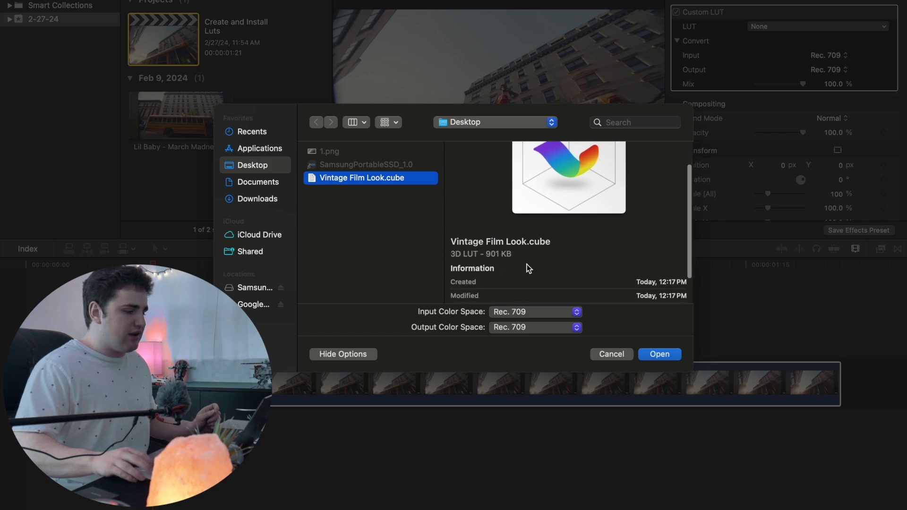
scroll(526, 265, "up", 2)
scroll(593, 255, "up", 1)
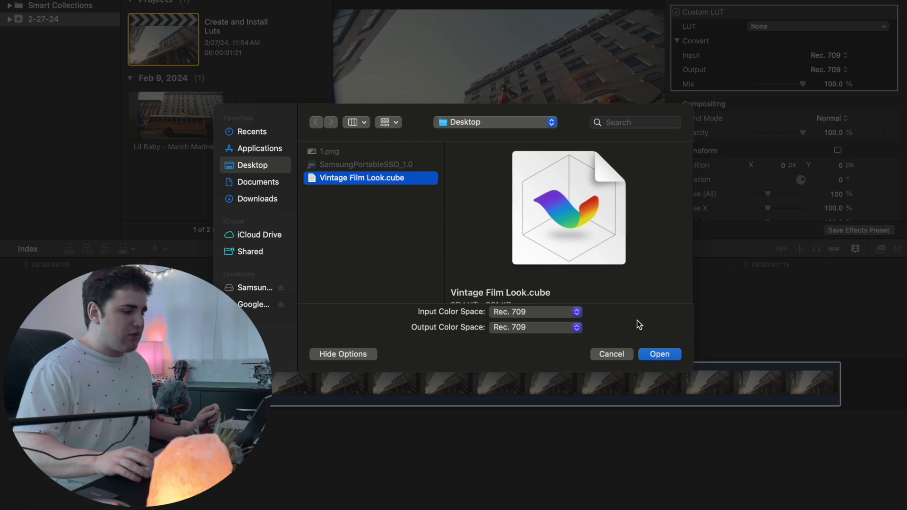
left_click(659, 354)
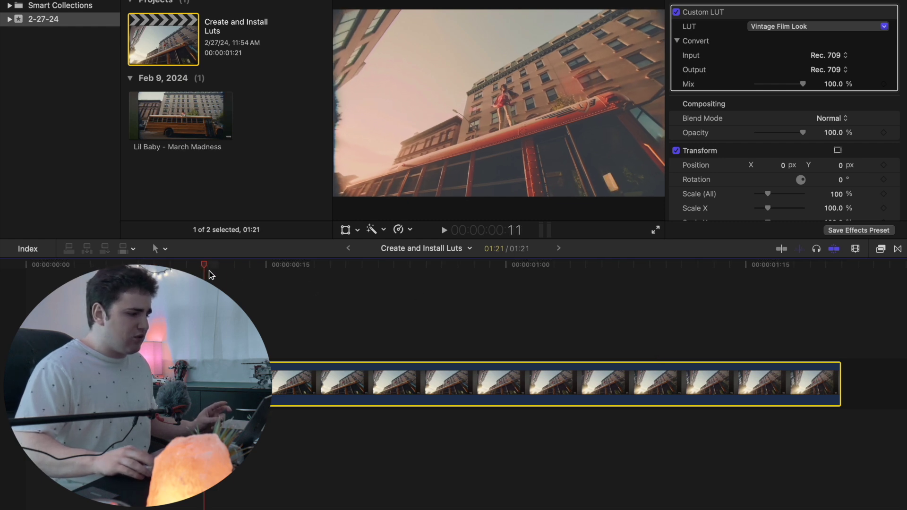
- Inspect the person on the bus at 200% near the clip's start, comparing the image with the Custom LUT off and on
left_click(87, 264)
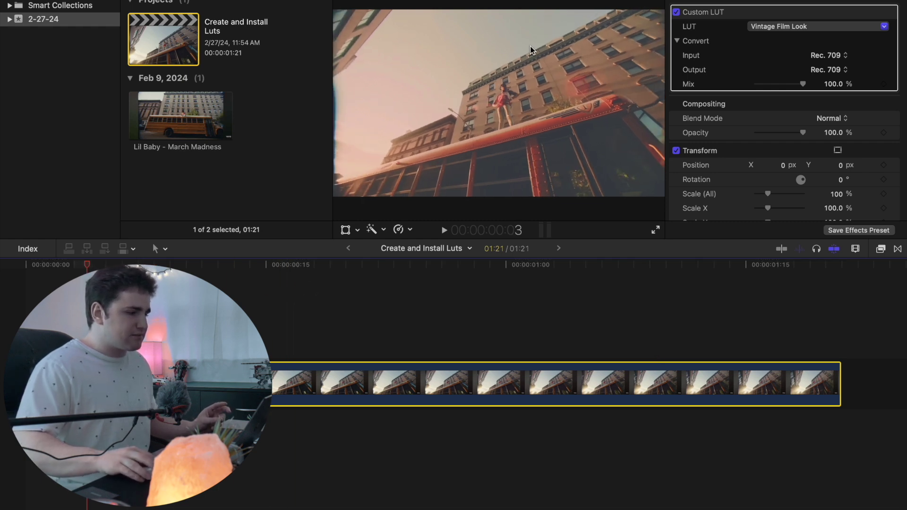
left_click(609, 4)
left_click(609, 75)
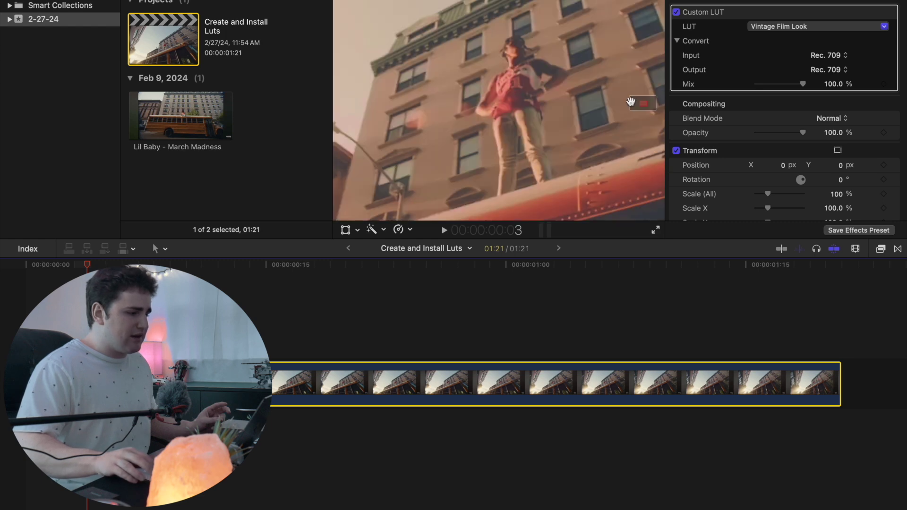
left_click_drag(641, 106, 643, 103)
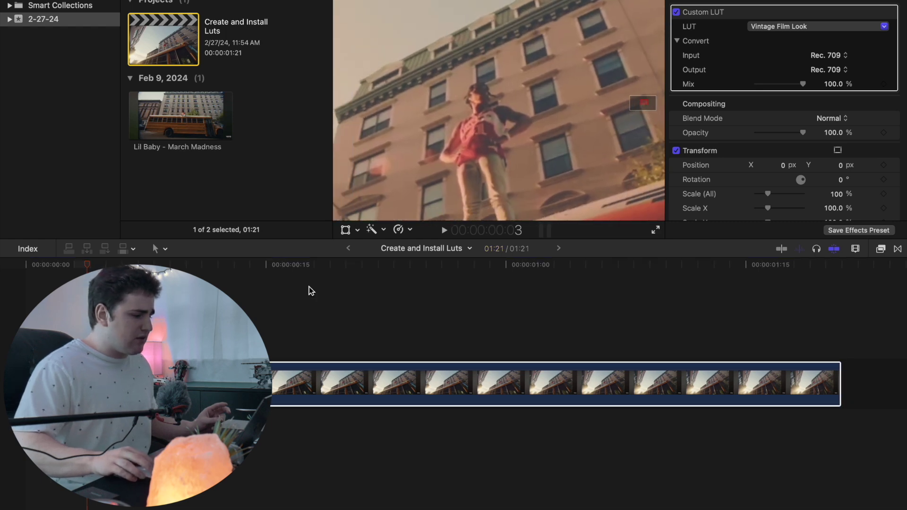
left_click(631, 384)
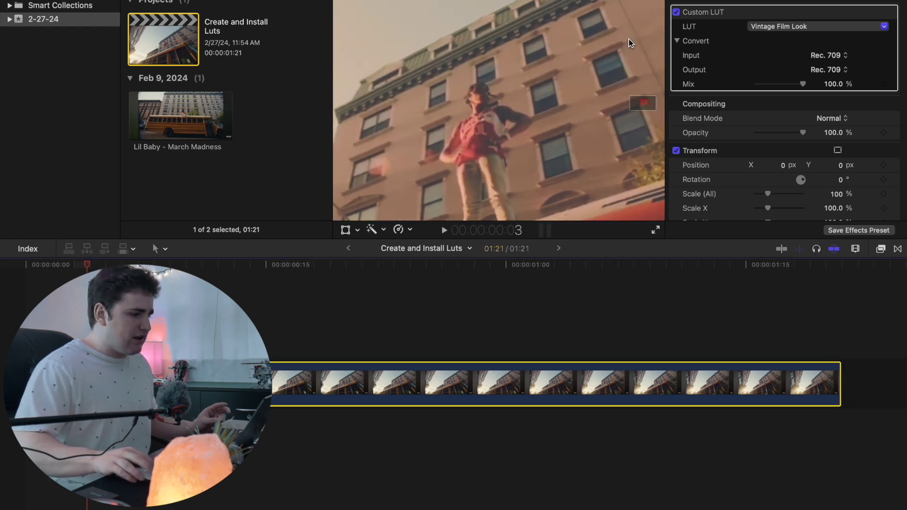
left_click(677, 12)
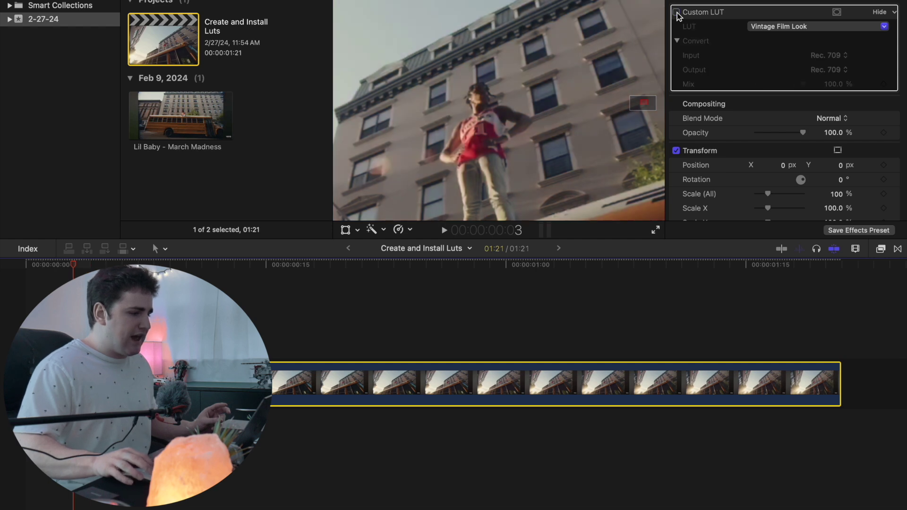
left_click(677, 11)
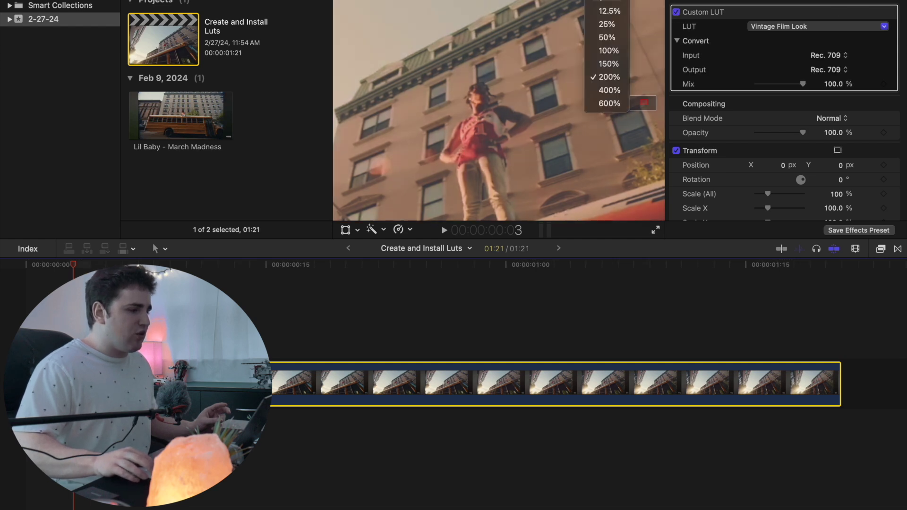
- Fit the whole frame in the viewer and play the graded clip from the beginning
key("Home")
key("super+shift+a")
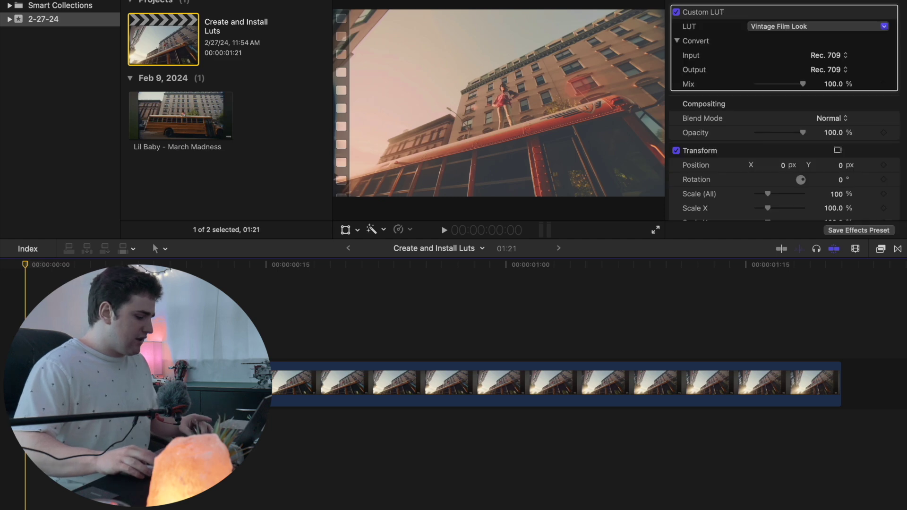
key("space")
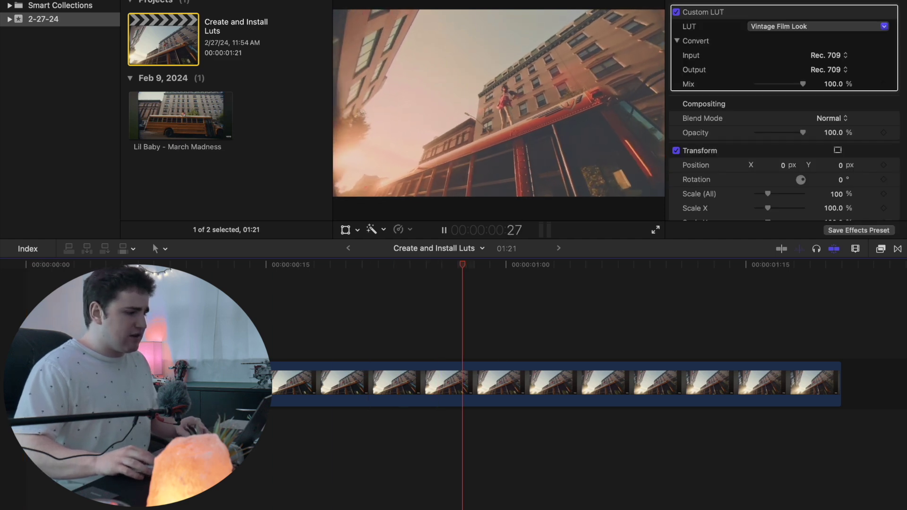
key("space")
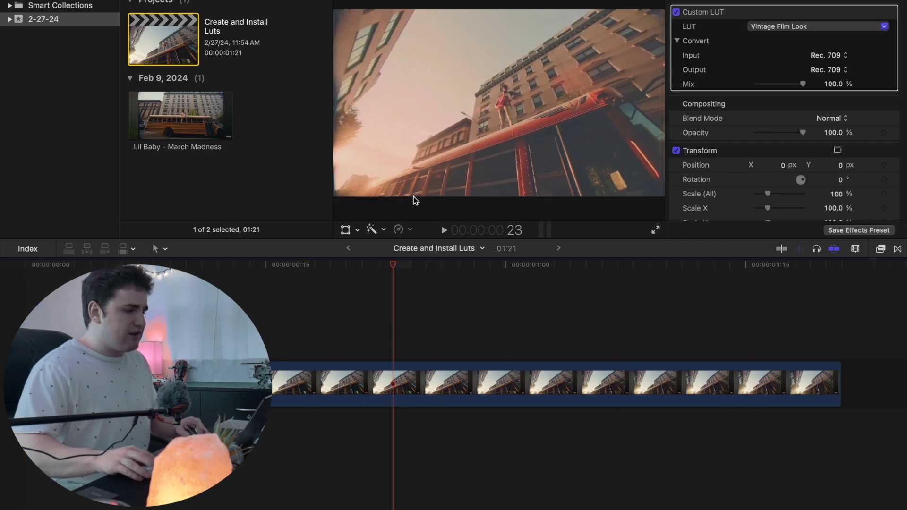
- Disable the Custom LUT effect and play the ungraded clip from the beginning for comparison
left_click(676, 12)
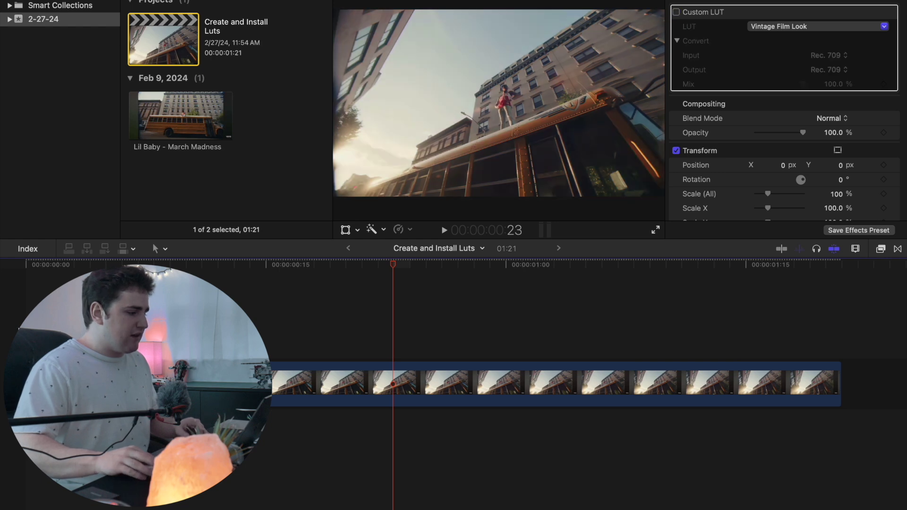
key("Home")
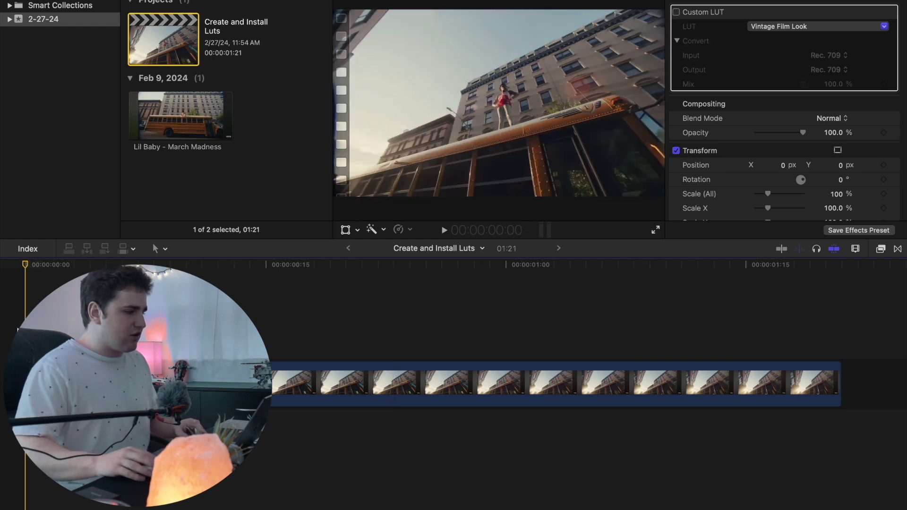
key("space")
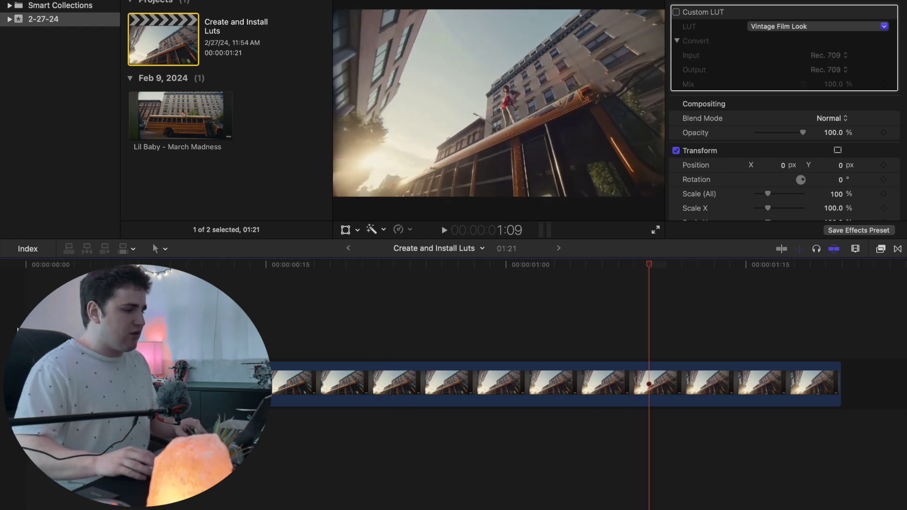
- Re-enable the Custom LUT effect and review the vintage film grade by playing the clip from the beginning
left_click(676, 12)
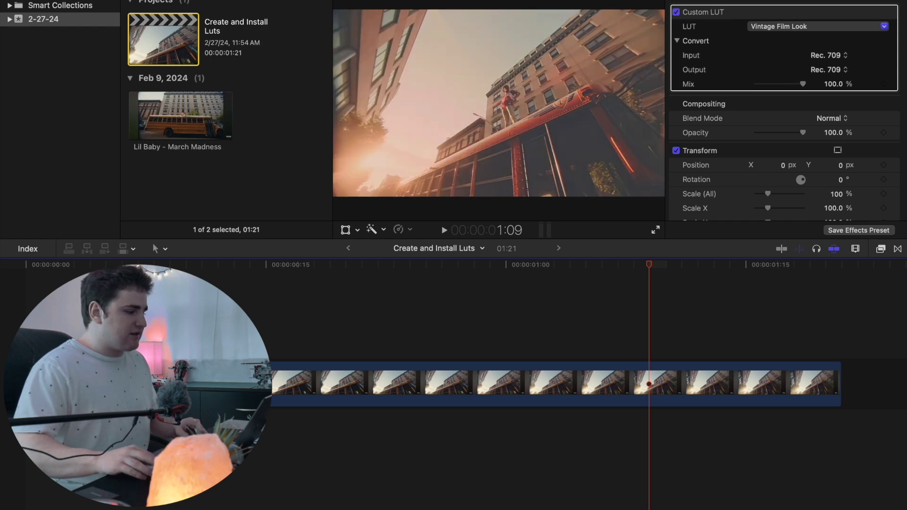
left_click(18, 311)
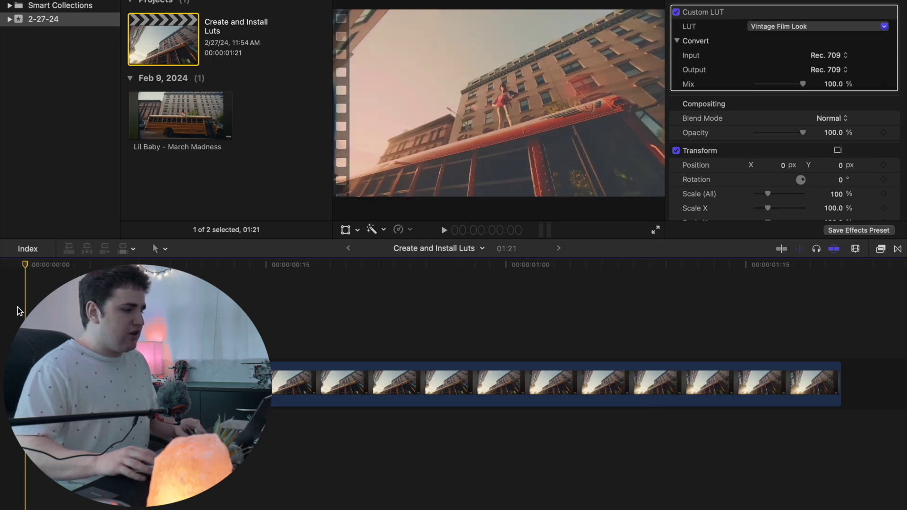
key("space")
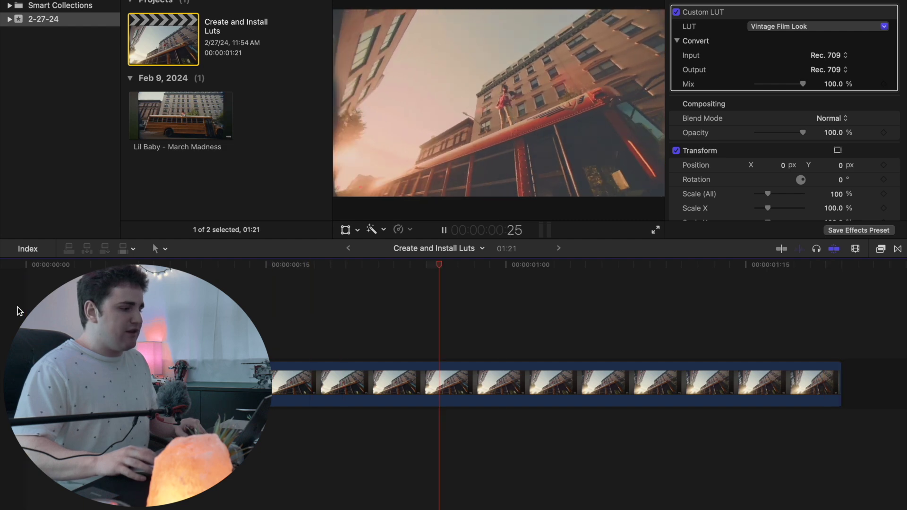
key("space")
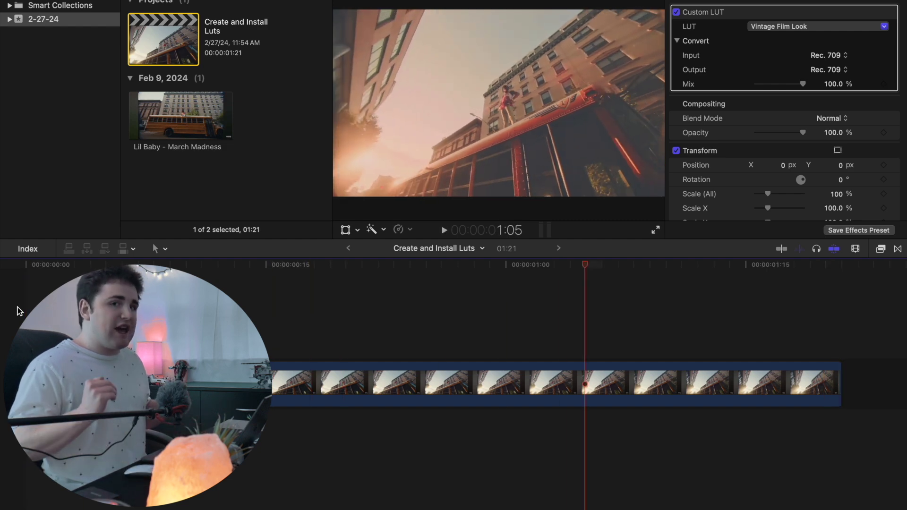